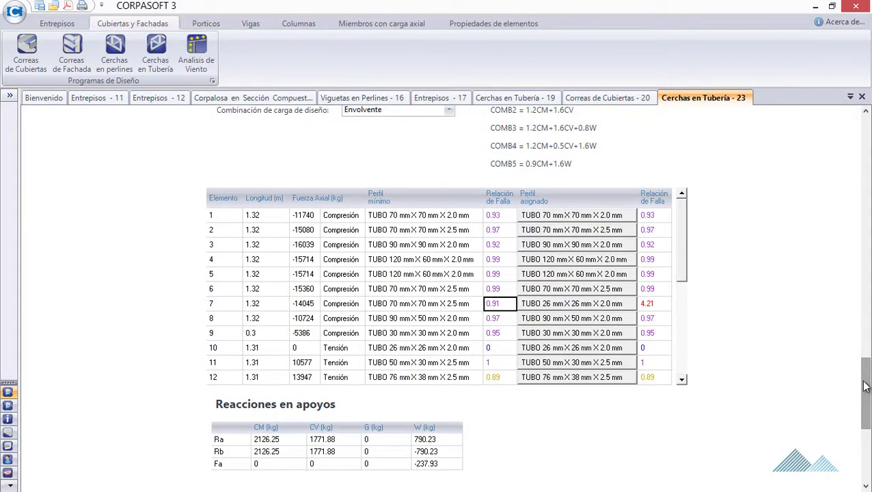
# Step: Open the section selector for truss element 4 and shift its window slightly left
pyautogui.moveTo(866, 388); pyautogui.dragTo(866, 268)
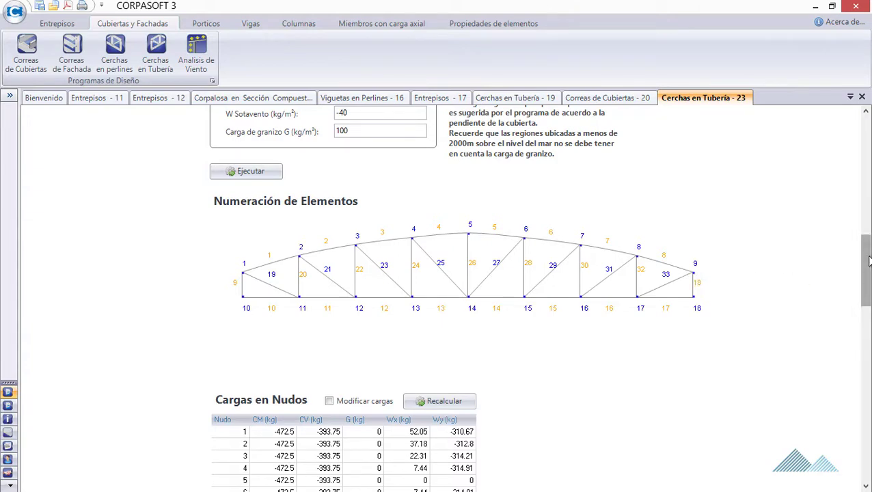
pyautogui.moveTo(869, 268); pyautogui.dragTo(866, 367)
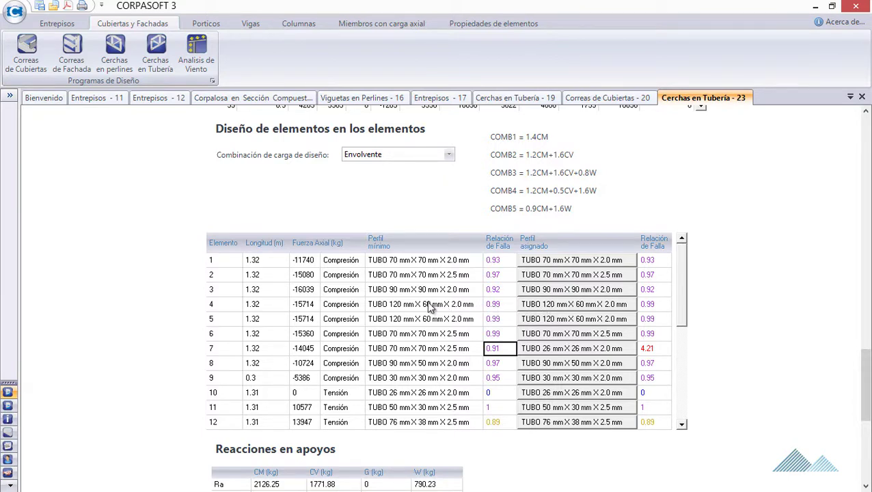
pyautogui.click(542, 308)
pyautogui.press('Return')
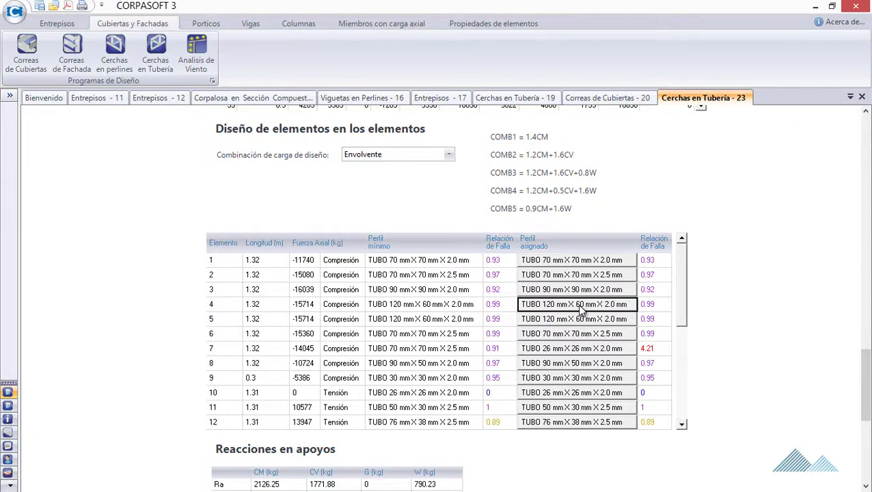
pyautogui.click(581, 309)
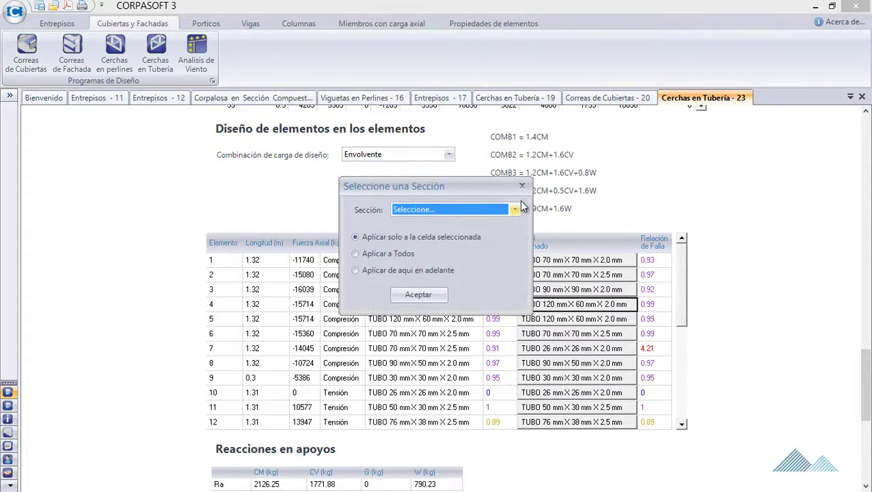
pyautogui.click(521, 188)
pyautogui.click(532, 307)
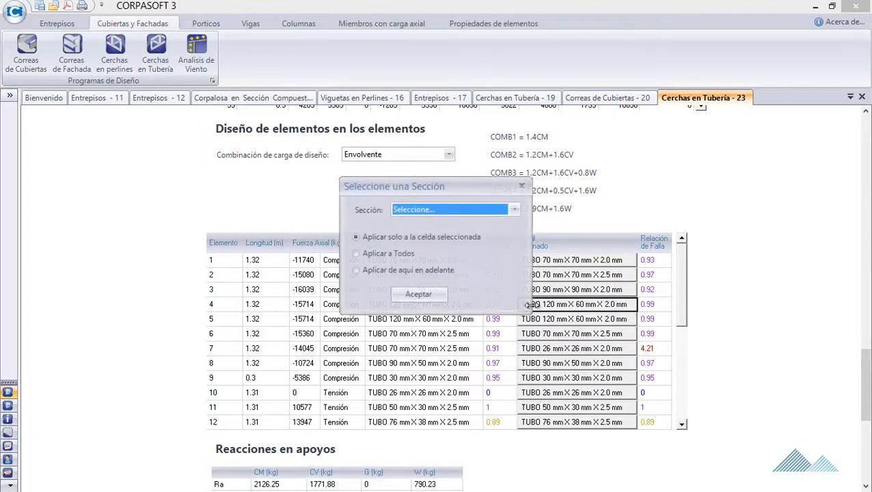
pyautogui.moveTo(497, 191); pyautogui.dragTo(439, 191)
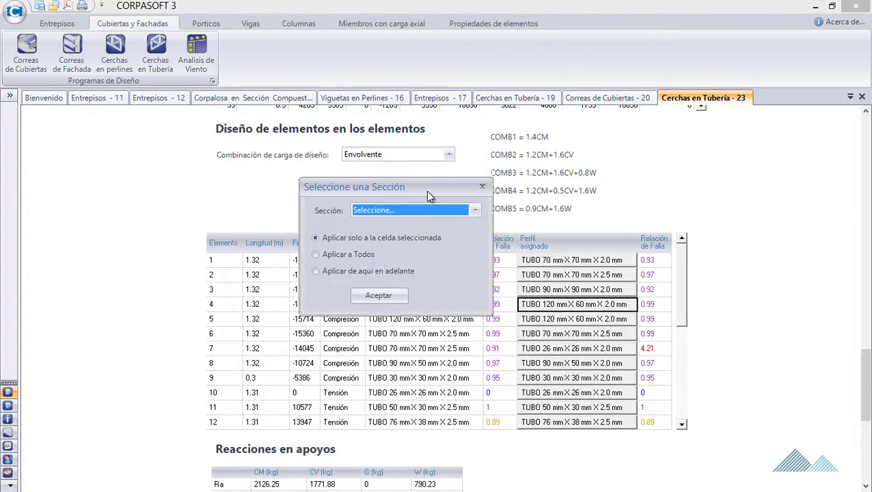
# Step: Assign TUBO 4" x 4" x 2.5mm to element 4, lowering its failure ratio to 0.63
pyautogui.click(458, 209)
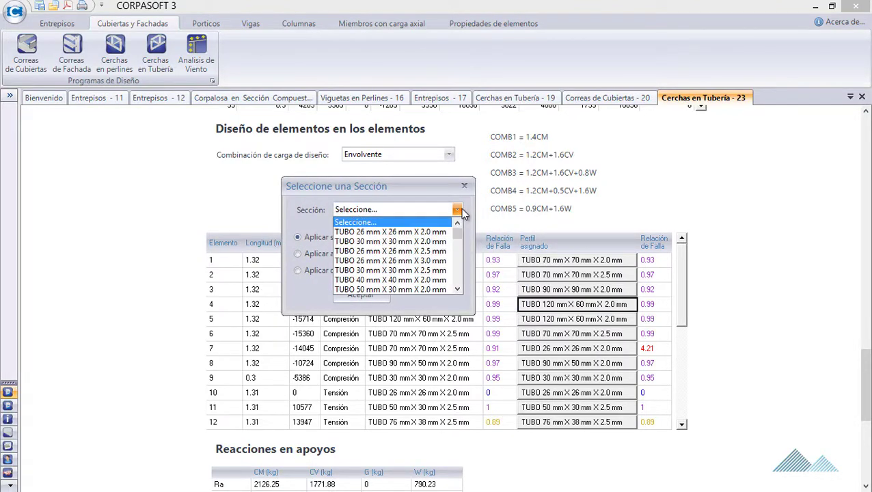
pyautogui.click(457, 288)
pyautogui.click(457, 288)
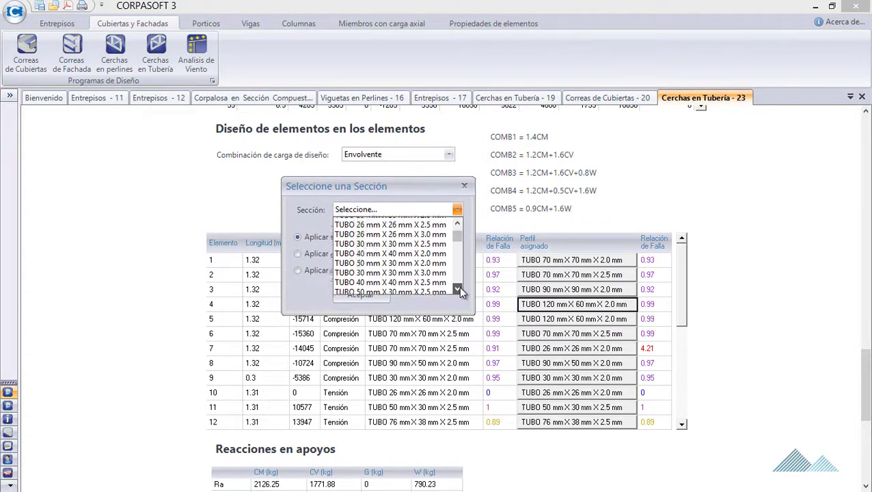
pyautogui.click(457, 289)
pyautogui.click(458, 288)
pyautogui.click(457, 288)
pyautogui.click(458, 289)
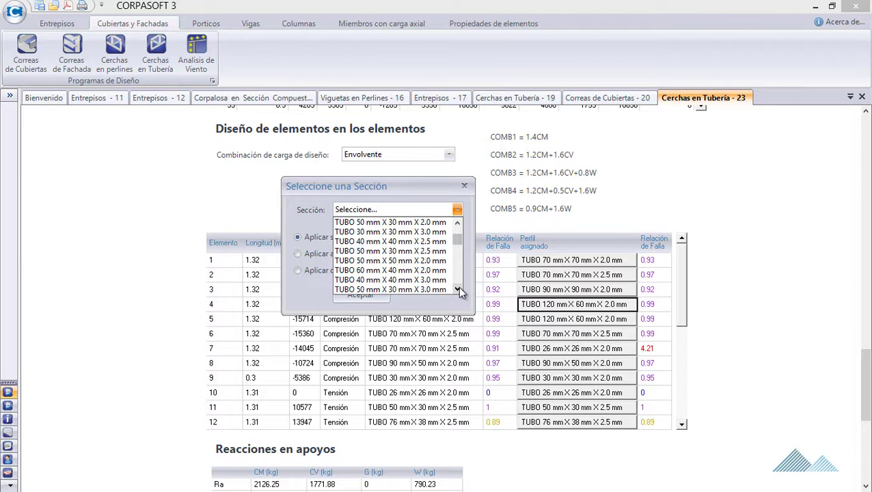
pyautogui.click(457, 288)
pyautogui.click(458, 288)
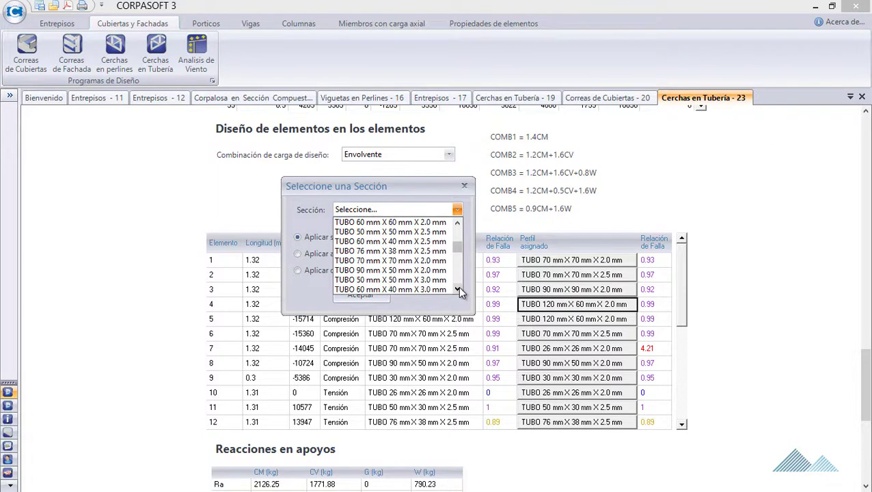
pyautogui.click(457, 288)
pyautogui.click(457, 288)
pyautogui.click(458, 288)
pyautogui.click(458, 289)
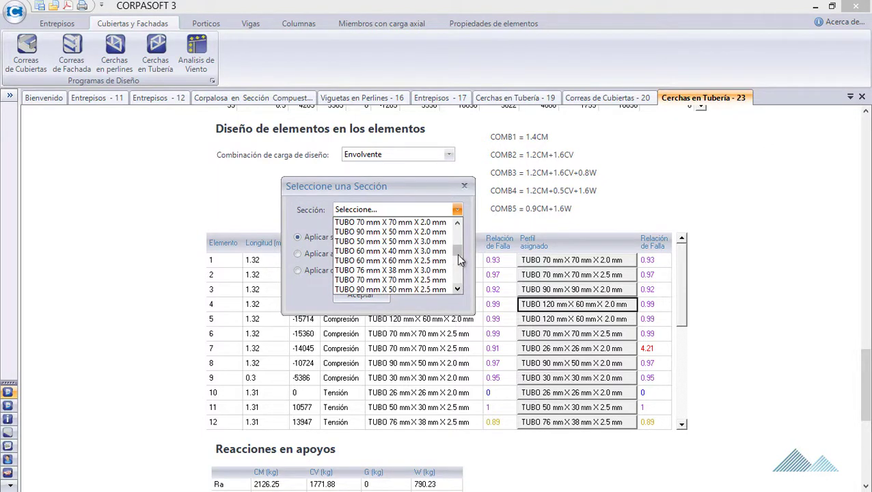
pyautogui.moveTo(456, 254); pyautogui.dragTo(457, 261)
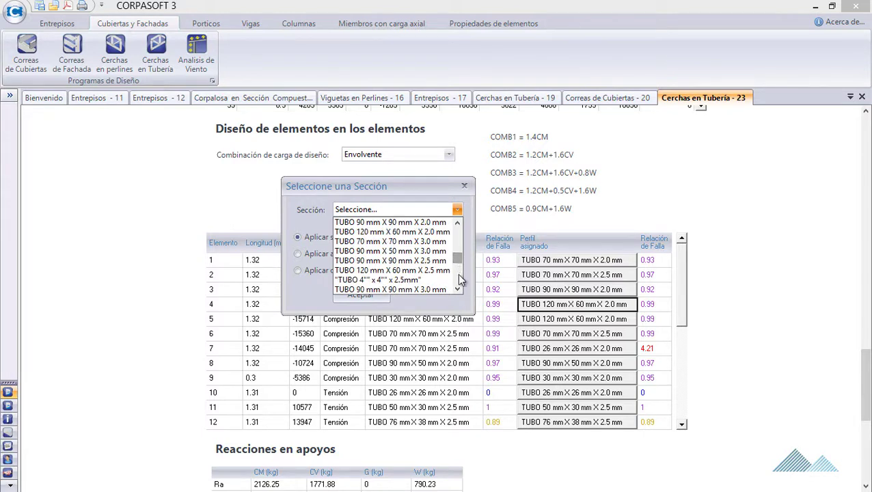
pyautogui.click(458, 290)
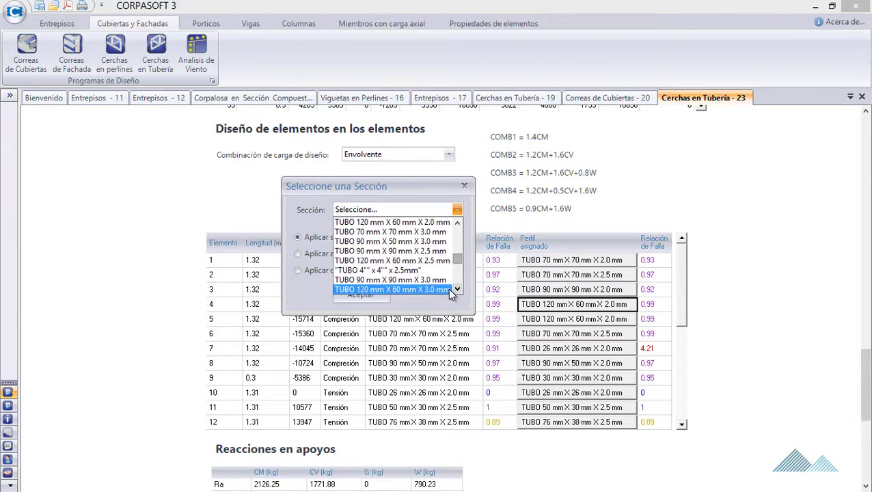
pyautogui.click(407, 275)
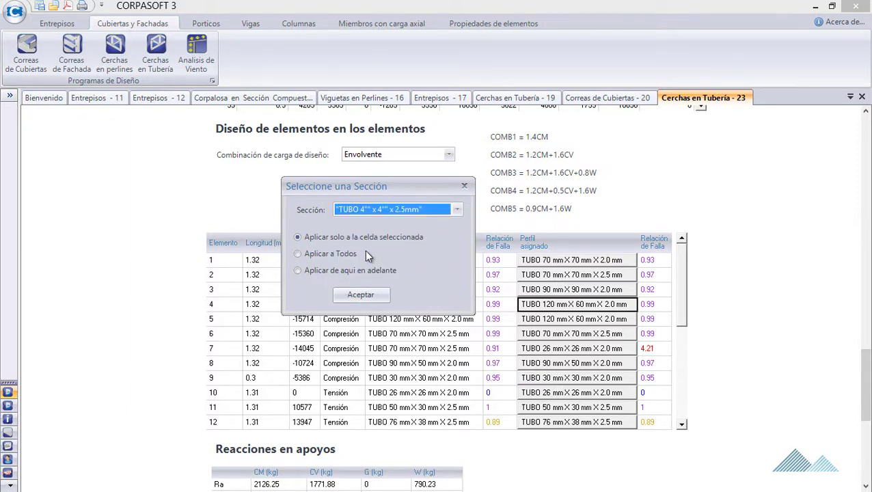
pyautogui.click(362, 296)
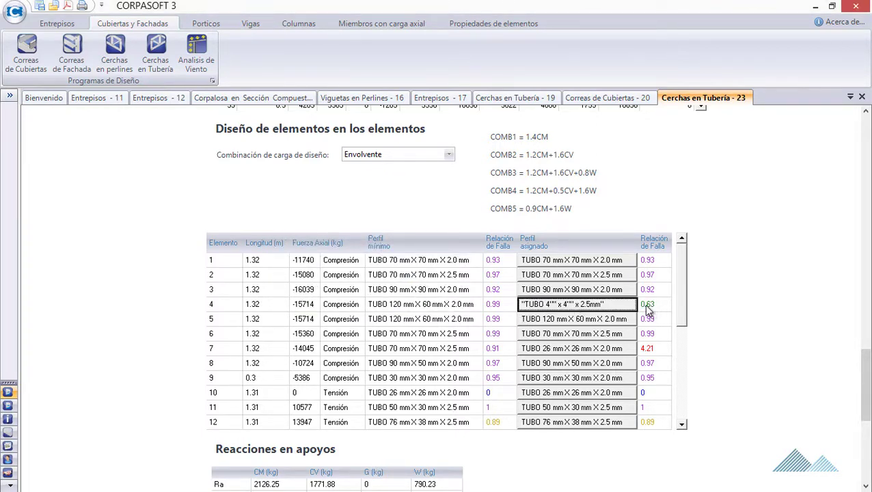
# Step: Reopen element 4's section chooser and scroll down the tube section list
pyautogui.click(604, 309)
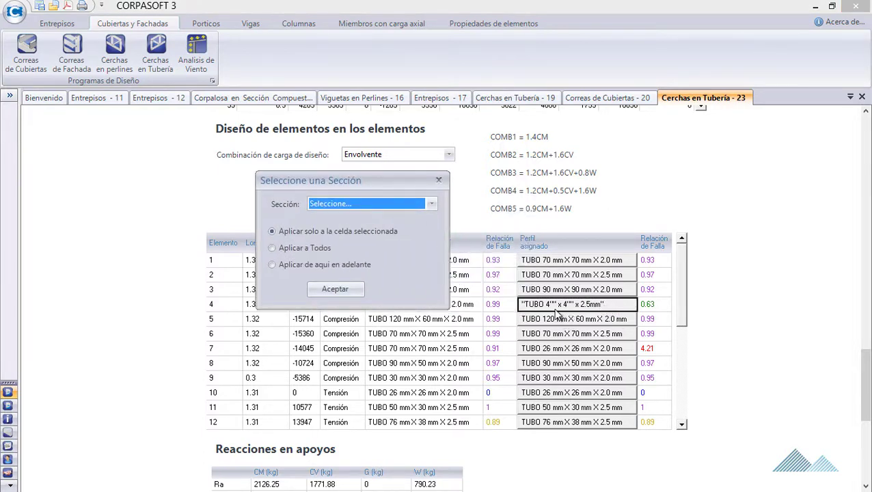
pyautogui.click(431, 205)
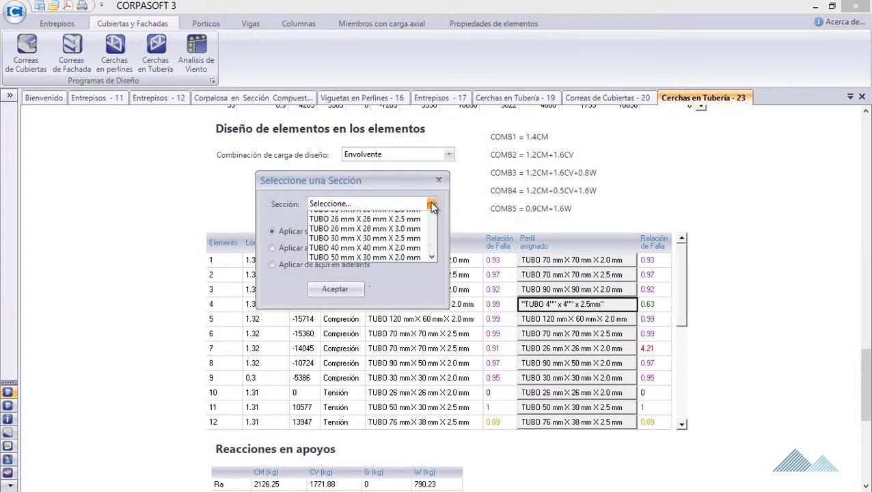
pyautogui.click(431, 282)
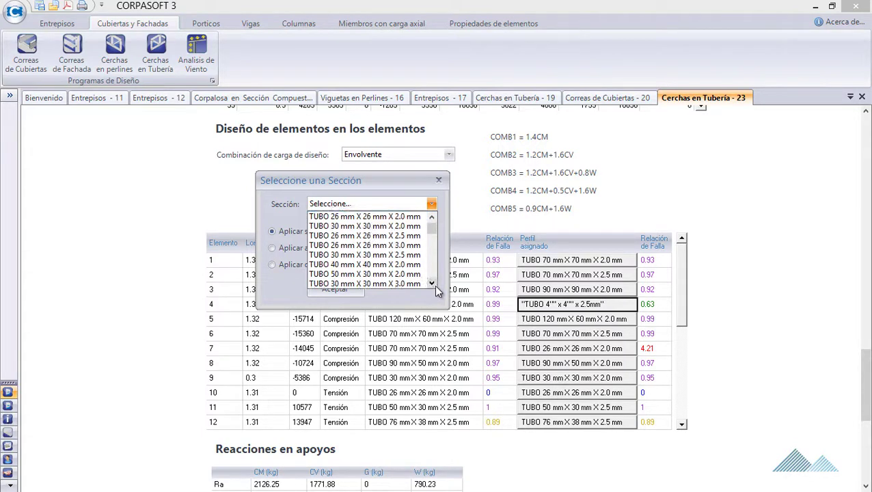
pyautogui.click(432, 283)
pyautogui.click(433, 284)
pyautogui.click(433, 283)
pyautogui.click(433, 284)
pyautogui.click(433, 283)
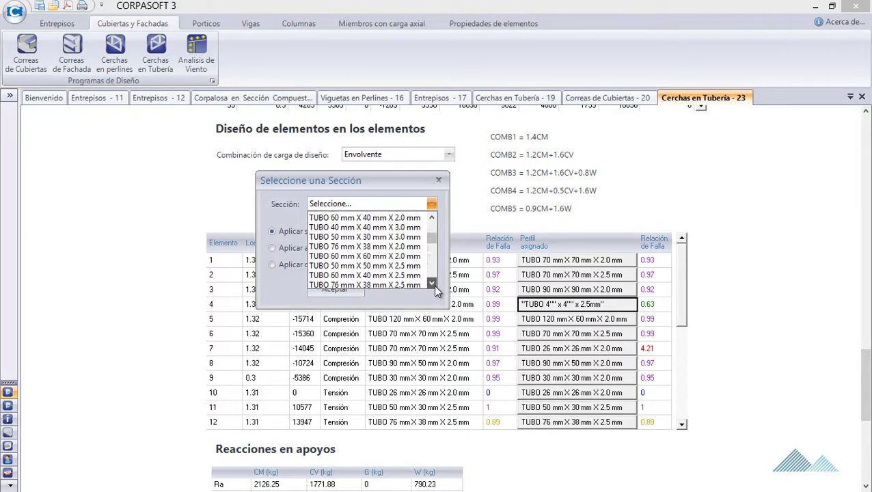
pyautogui.click(432, 283)
pyautogui.click(431, 283)
pyautogui.click(431, 283)
pyautogui.click(431, 283)
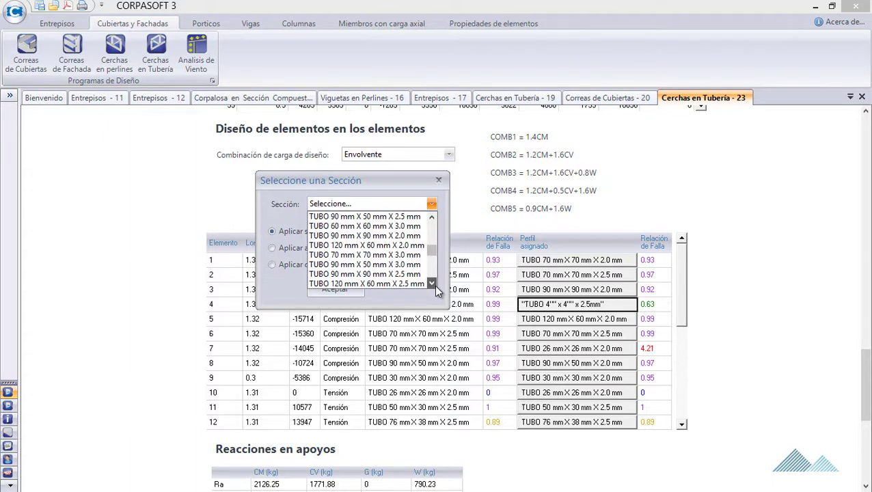
pyautogui.click(432, 283)
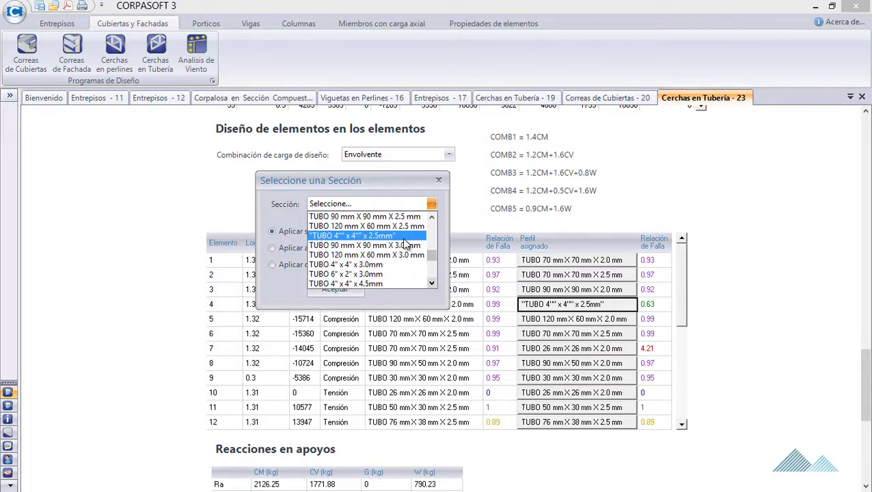
# Step: Keep scrolling through the larger tubes, then close the list without choosing one
pyautogui.click(432, 283)
pyautogui.click(432, 283)
pyautogui.click(432, 284)
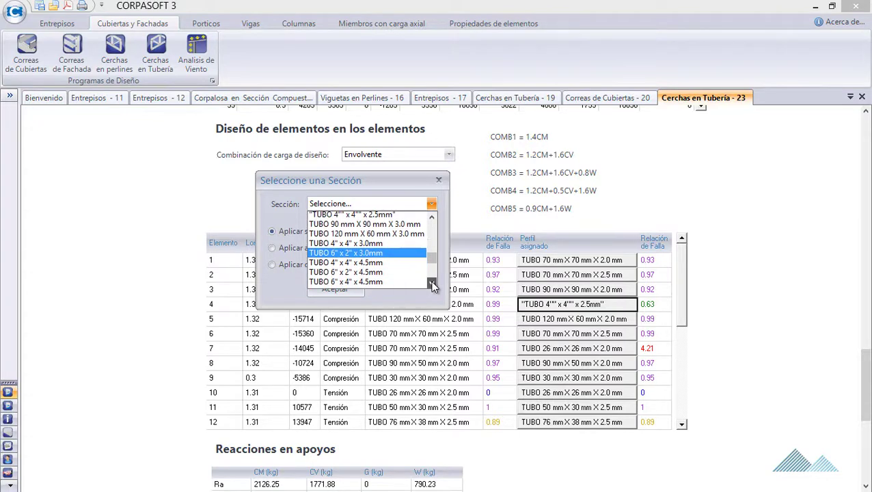
pyautogui.click(432, 284)
pyautogui.click(432, 284)
pyautogui.click(432, 283)
pyautogui.click(433, 284)
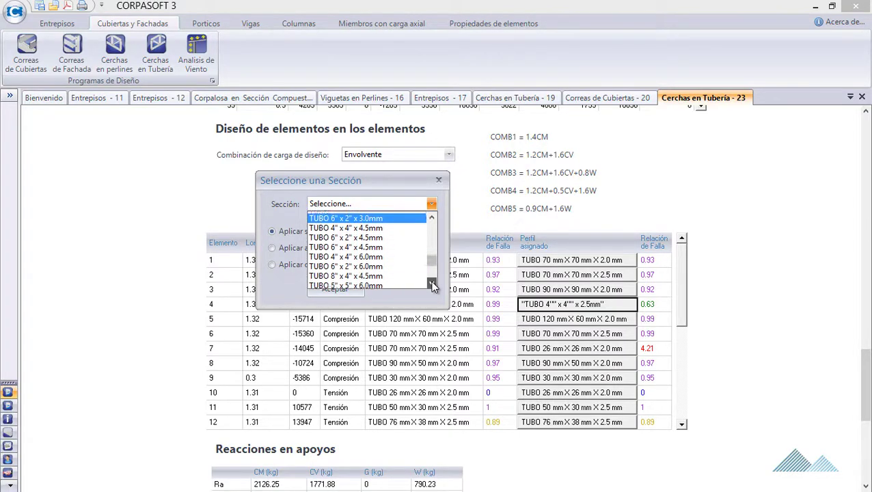
pyautogui.click(432, 284)
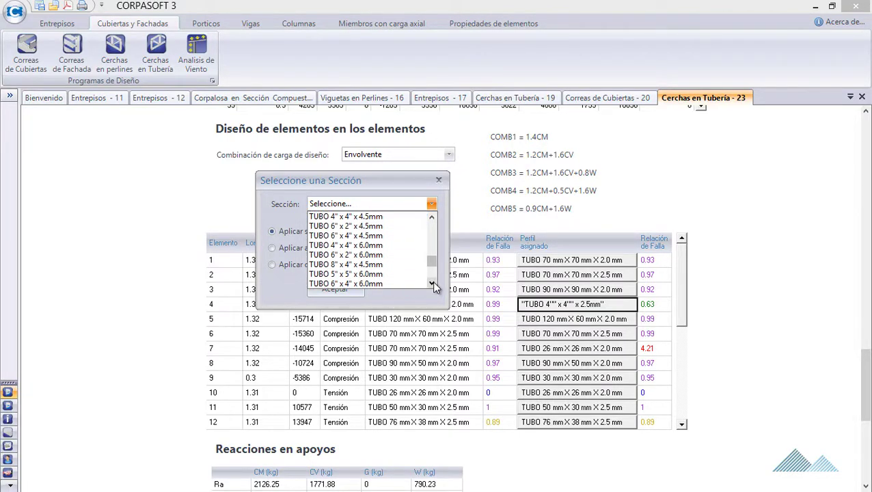
pyautogui.click(433, 216)
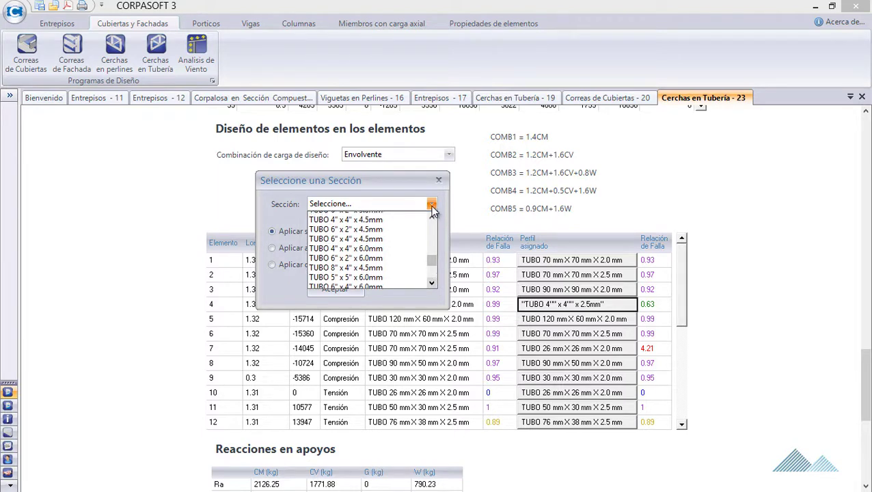
pyautogui.click(432, 205)
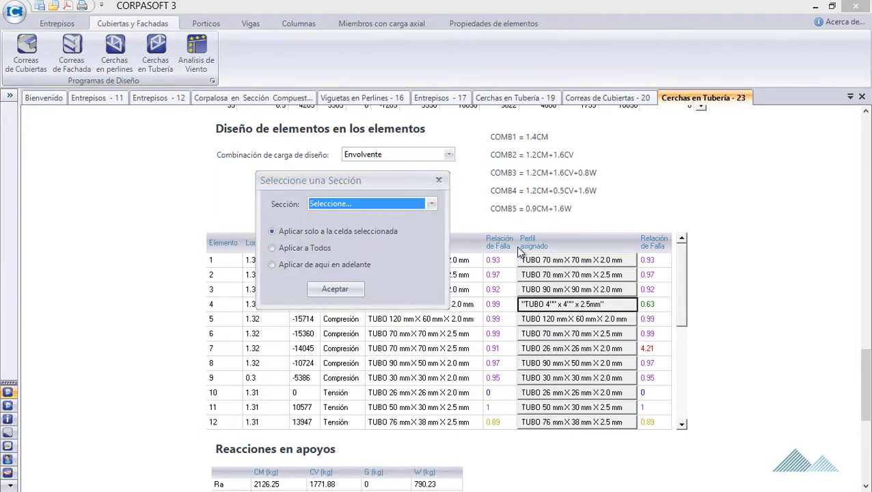
# Step: Assign TUBO 90 mm X 90 mm X 3.0 mm to element 4, bringing its ratio to 0.61
pyautogui.click(339, 288)
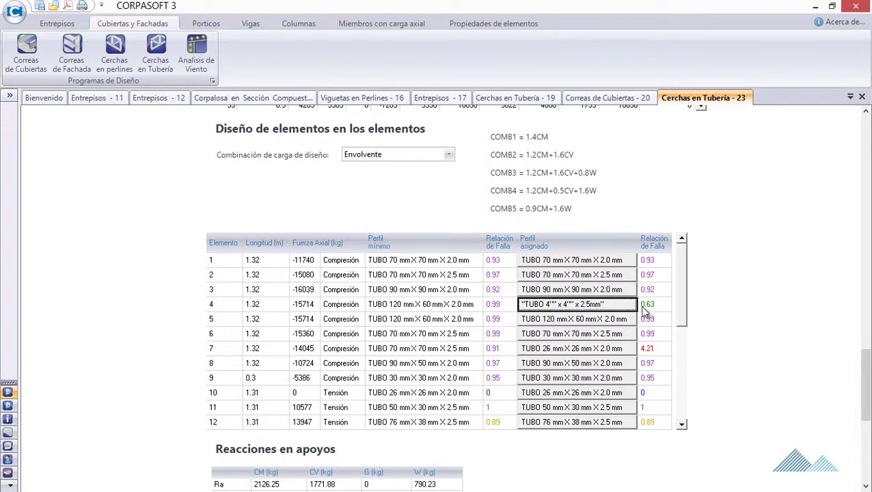
pyautogui.click(599, 308)
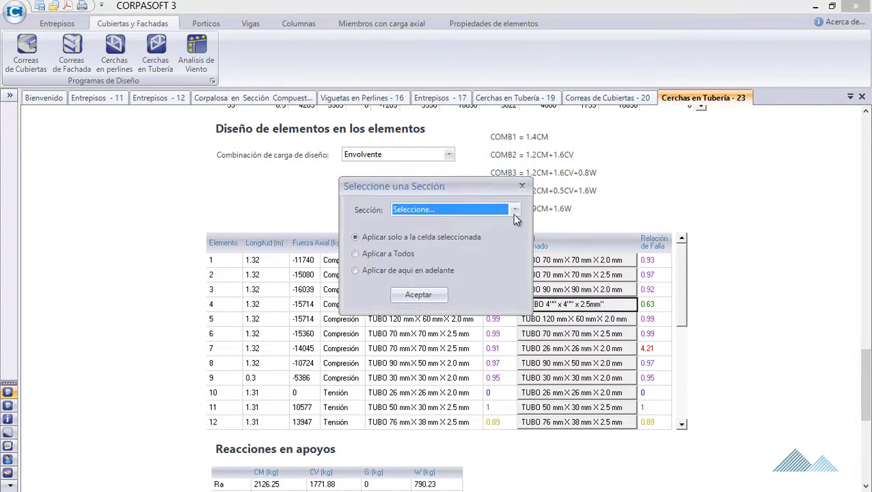
pyautogui.click(515, 211)
pyautogui.moveTo(517, 231); pyautogui.dragTo(516, 255)
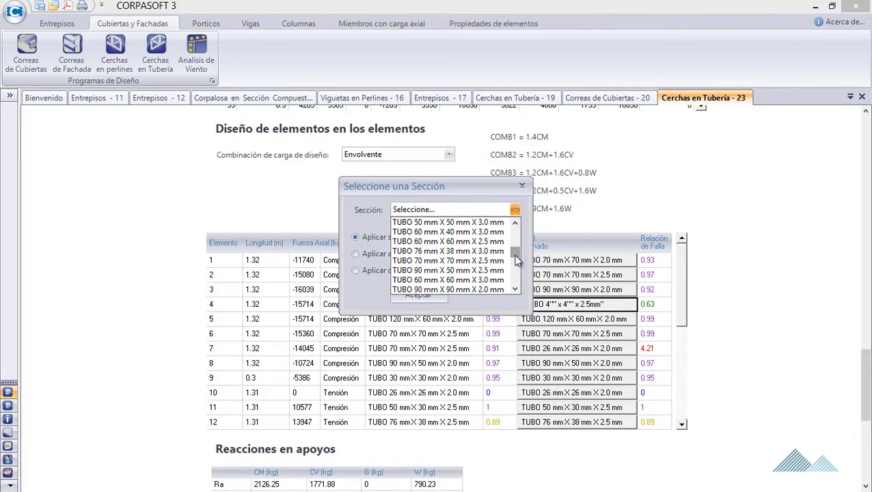
pyautogui.click(516, 289)
pyautogui.click(515, 289)
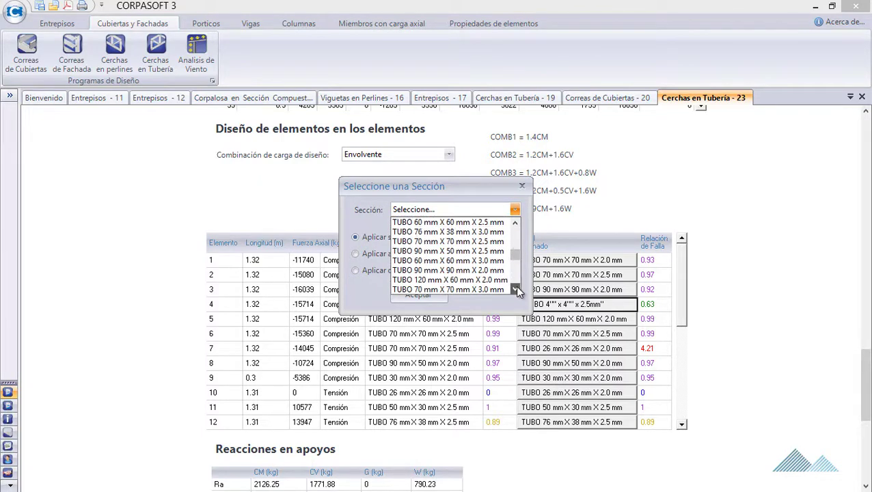
pyautogui.click(515, 287)
pyautogui.click(515, 287)
pyautogui.click(514, 287)
pyautogui.click(514, 287)
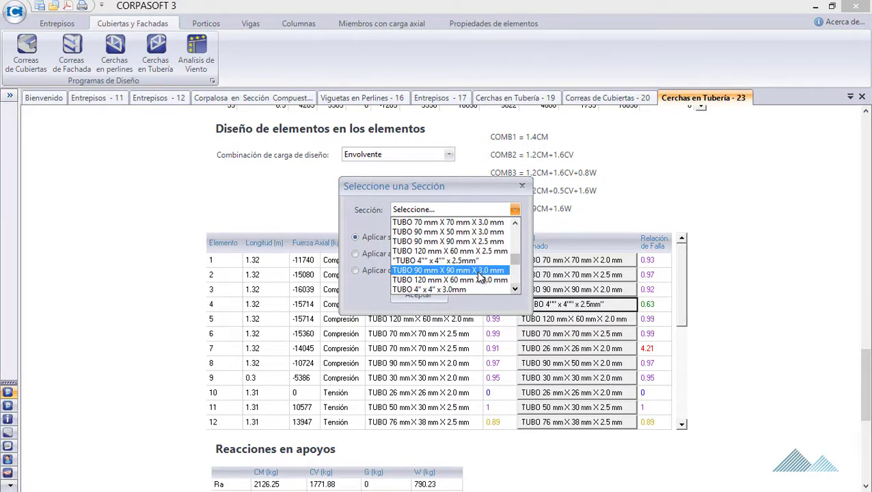
pyautogui.click(477, 270)
pyautogui.click(429, 291)
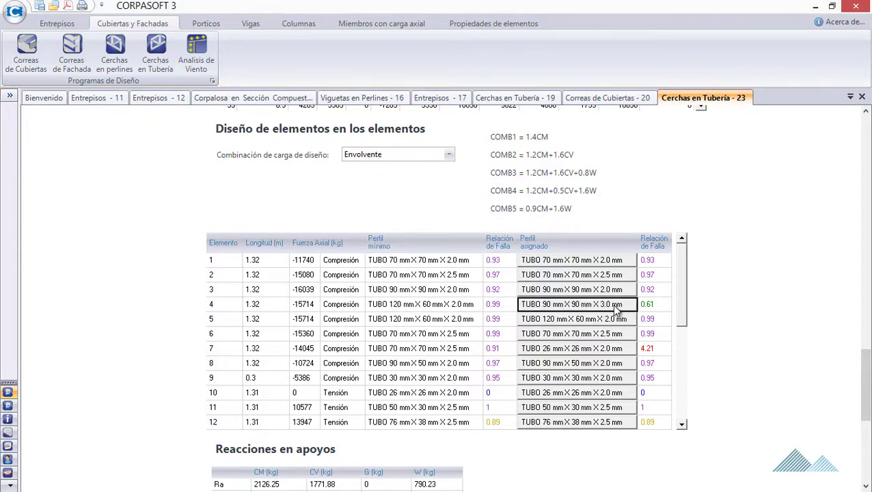
pyautogui.click(613, 305)
# Step: Browse element 4's tube section list back toward the smaller sizes
pyautogui.click(516, 210)
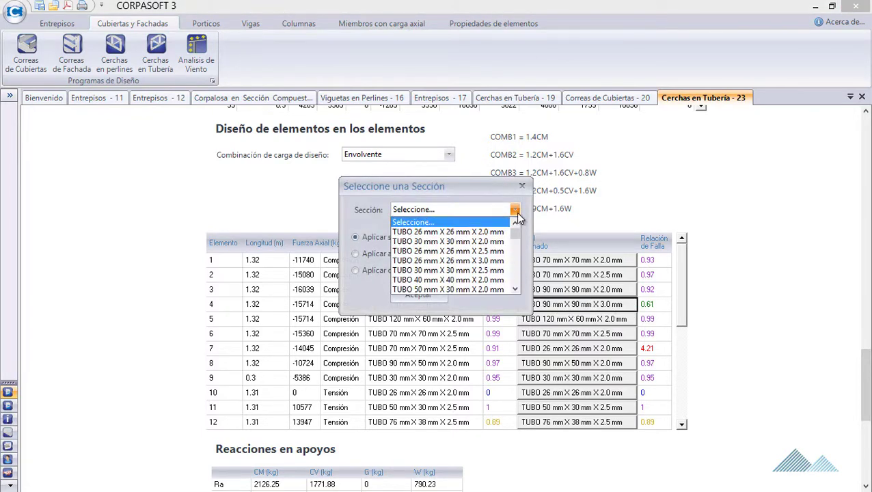
pyautogui.moveTo(518, 240); pyautogui.dragTo(517, 285)
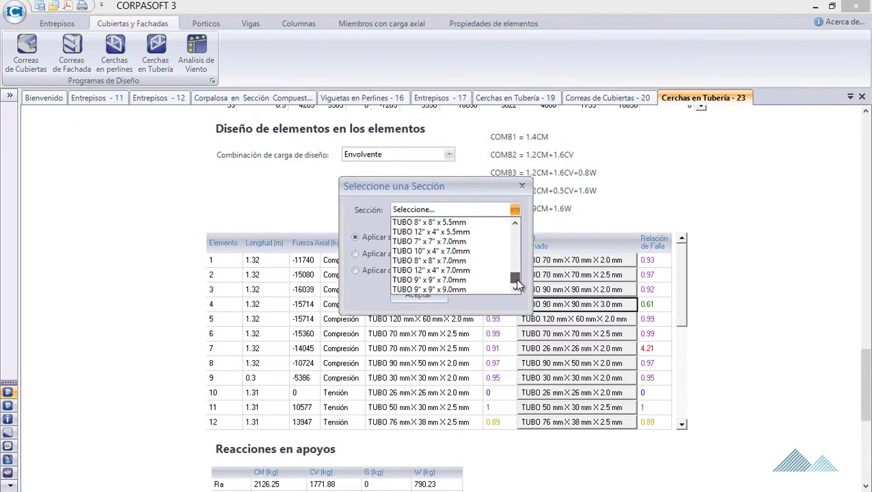
pyautogui.click(516, 224)
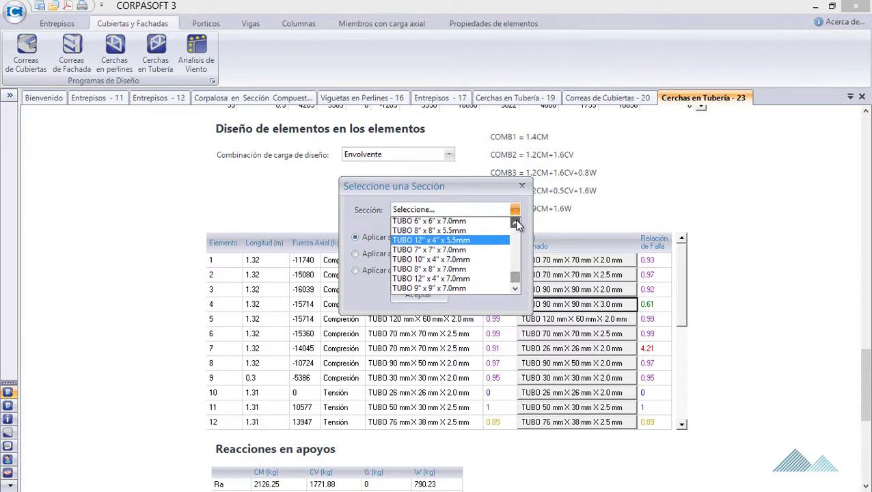
pyautogui.click(515, 224)
pyautogui.click(516, 223)
pyautogui.click(516, 223)
pyautogui.click(516, 223)
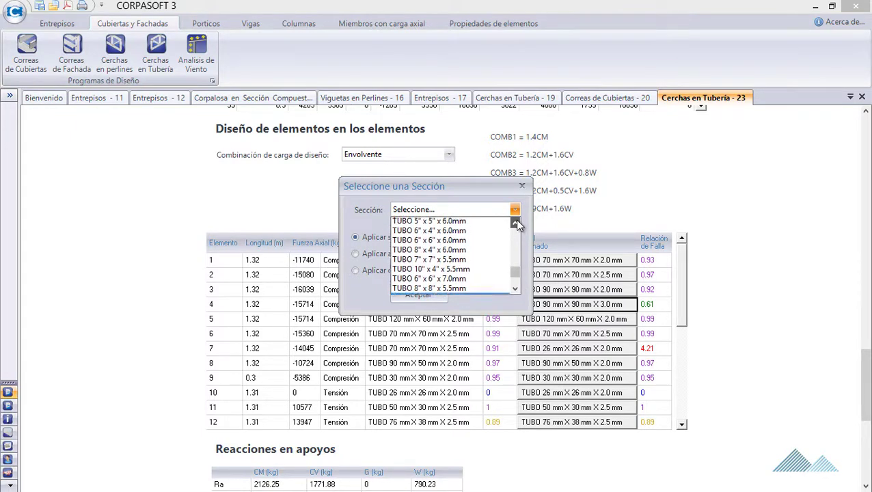
pyautogui.scroll(2, 475, 254)
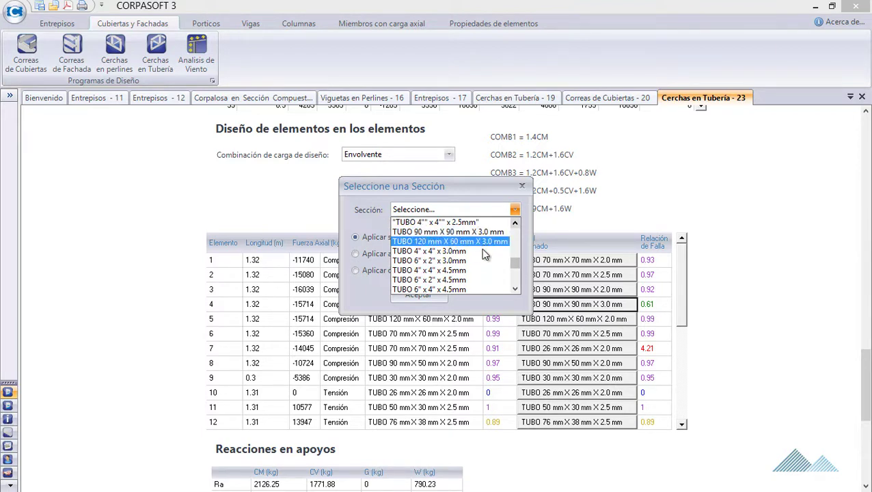
pyautogui.scroll(-2, 512, 287)
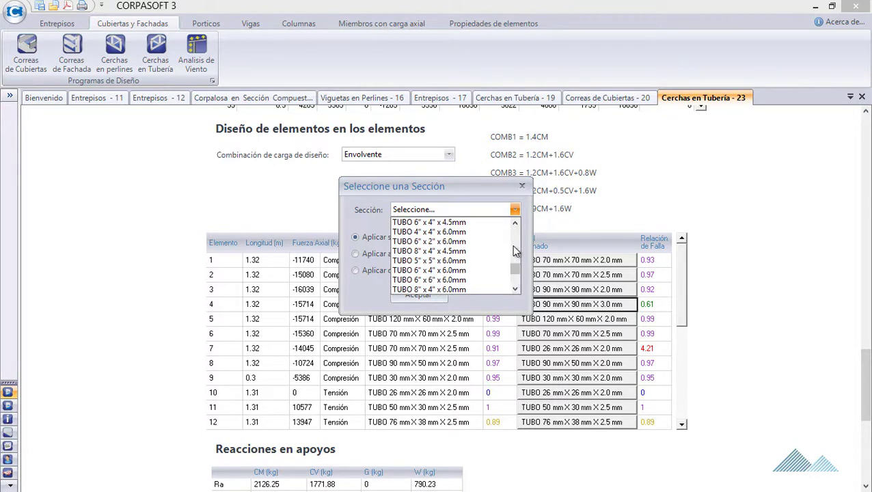
# Step: Apply TUBO 90 mm X 90 mm X 2.0 mm to element 4, raising its ratio to 0.9
pyautogui.click(514, 224)
pyautogui.click(514, 226)
pyautogui.click(514, 227)
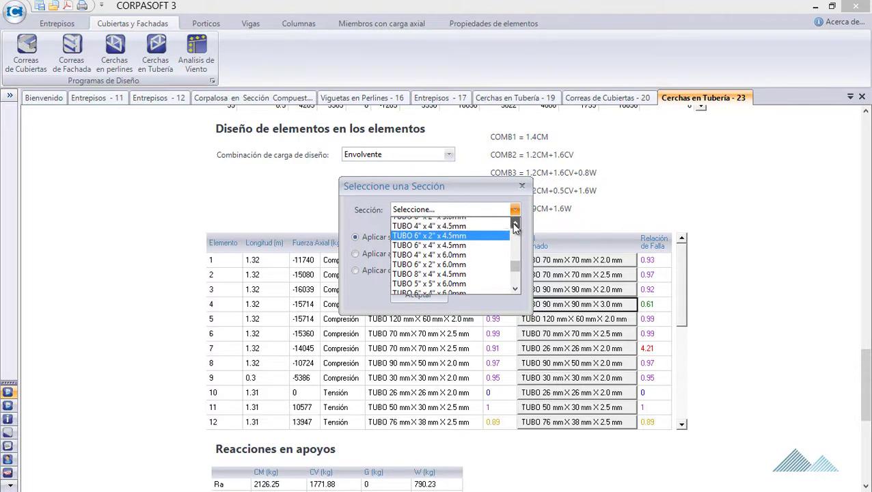
pyautogui.click(514, 226)
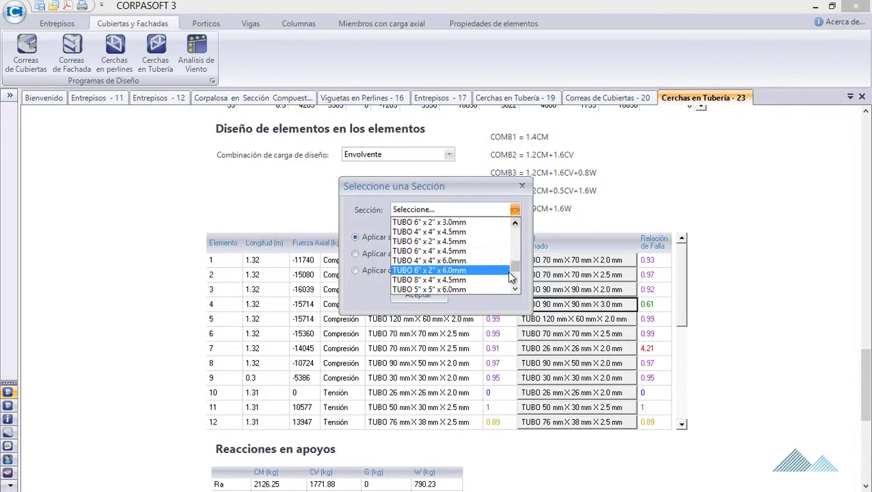
pyautogui.scroll(3, 509, 274)
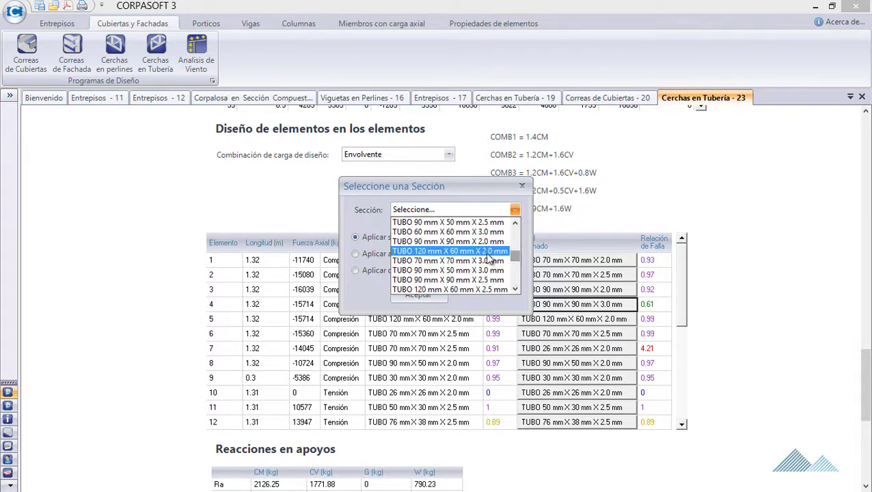
pyautogui.click(450, 242)
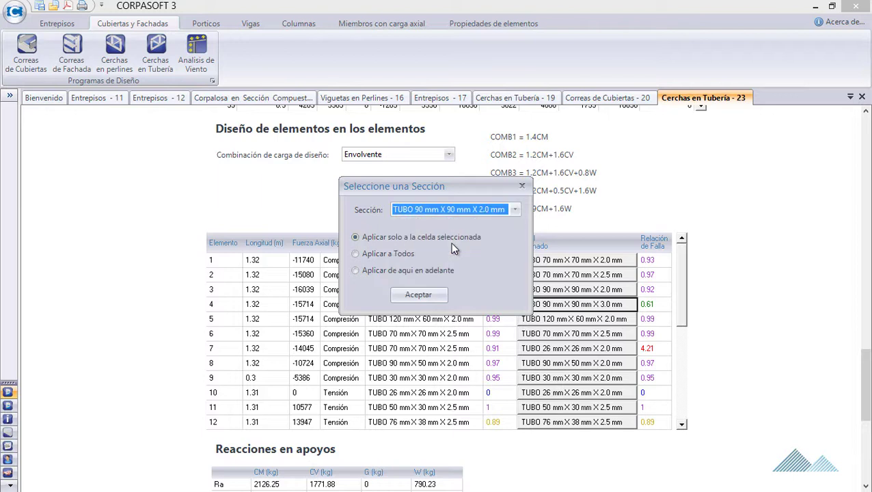
pyautogui.click(428, 299)
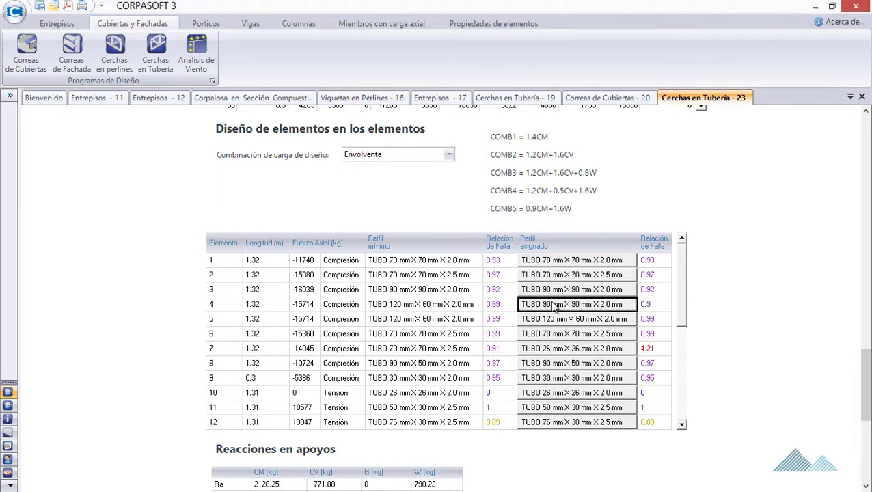
# Step: Give element 4 the TUBO 90 mm X 90 mm X 2.5 mm section, failure ratio 0.73
pyautogui.click(626, 309)
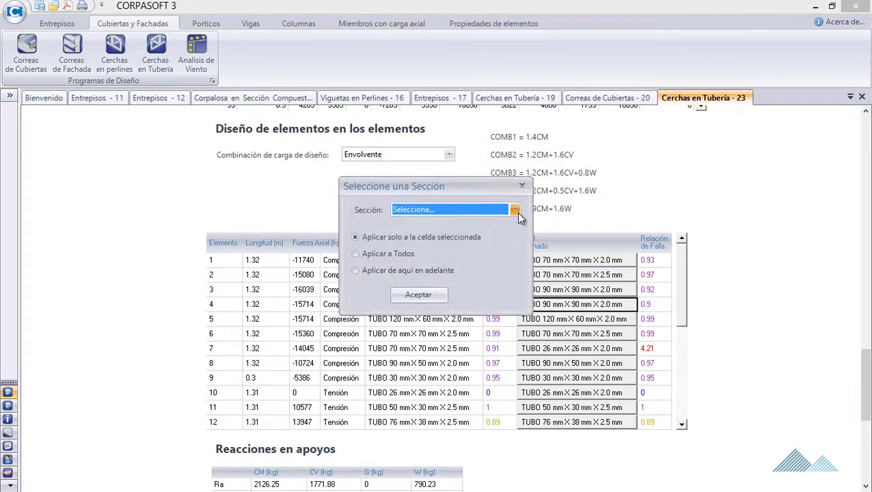
pyautogui.click(515, 209)
pyautogui.click(516, 289)
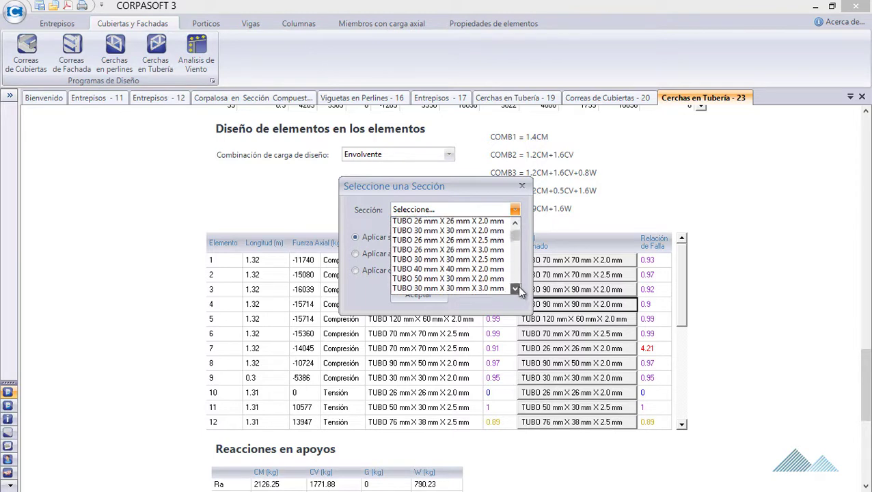
pyautogui.click(517, 287)
pyautogui.click(517, 287)
pyautogui.click(517, 287)
pyautogui.click(517, 287)
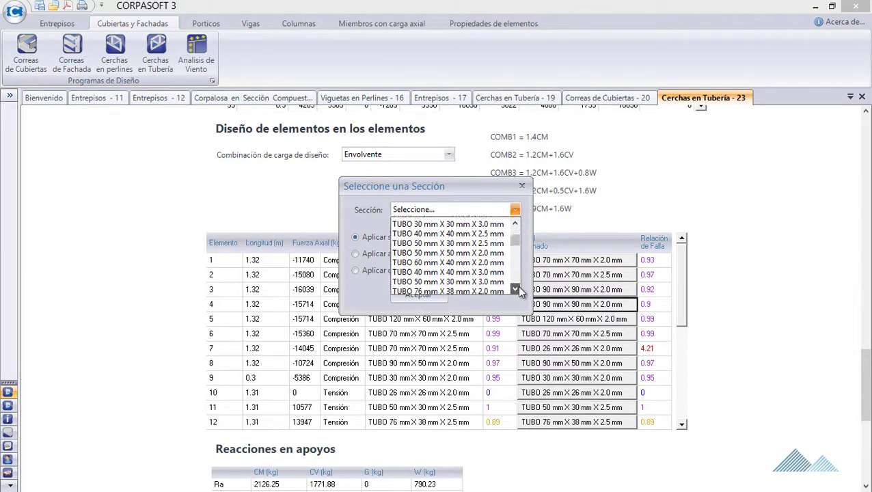
pyautogui.click(518, 287)
pyautogui.click(517, 287)
pyautogui.click(518, 287)
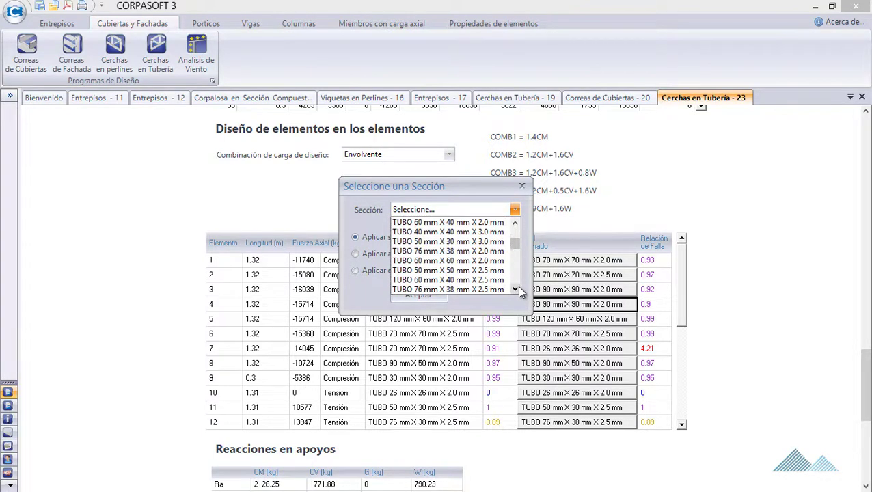
pyautogui.click(518, 287)
pyautogui.click(517, 286)
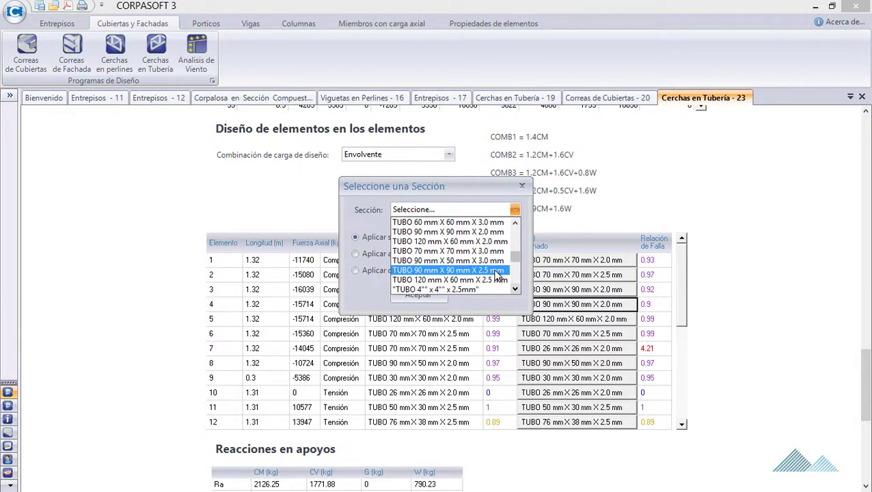
pyautogui.click(497, 270)
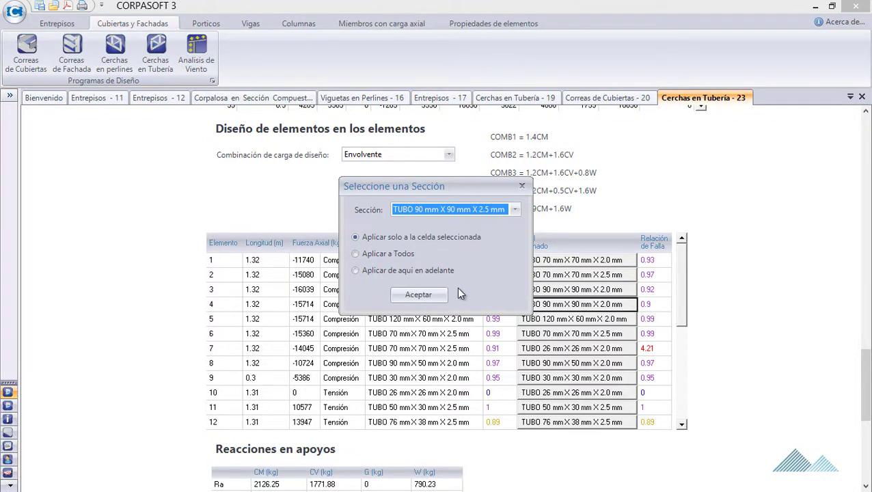
pyautogui.click(427, 297)
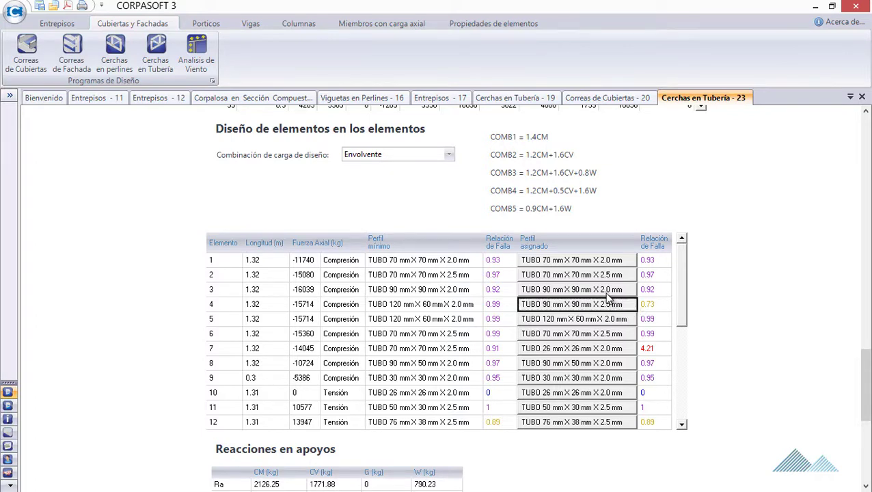
# Step: Assign TUBO 90 mm X 90 mm X 2.0 mm to element 1
pyautogui.click(585, 261)
pyautogui.click(515, 210)
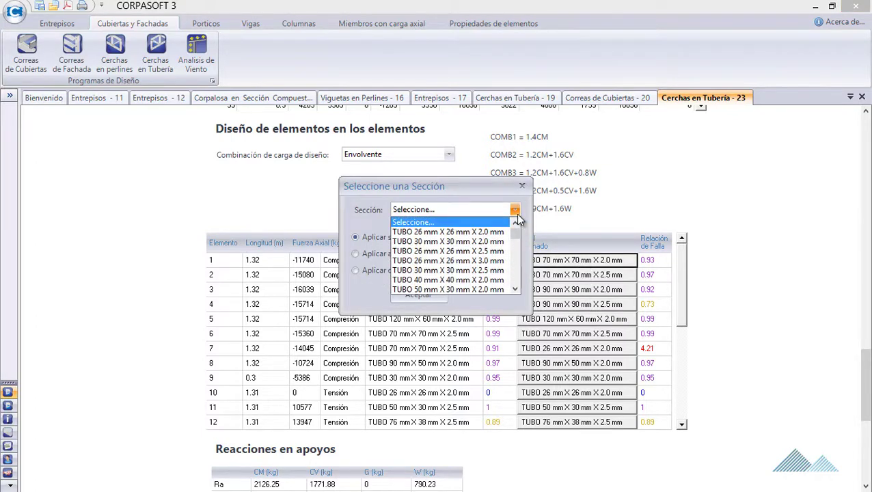
pyautogui.scroll(-2, 495, 253)
pyautogui.scroll(-2, 495, 253)
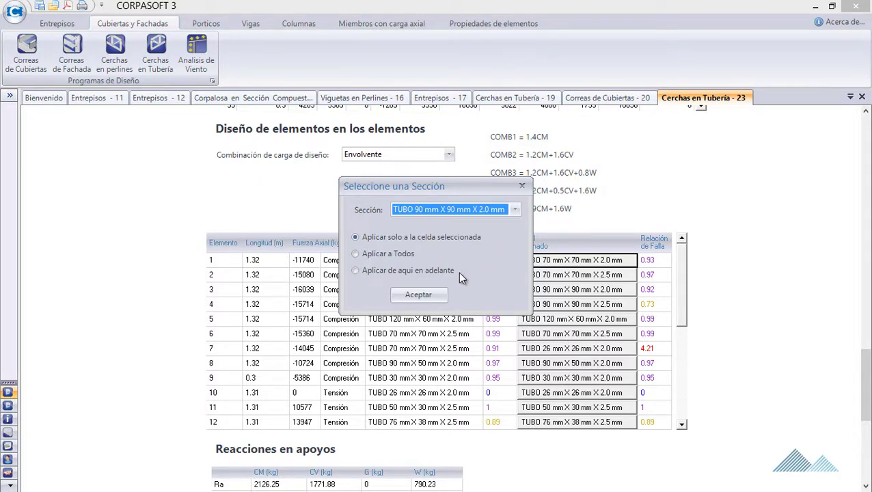
pyautogui.click(428, 294)
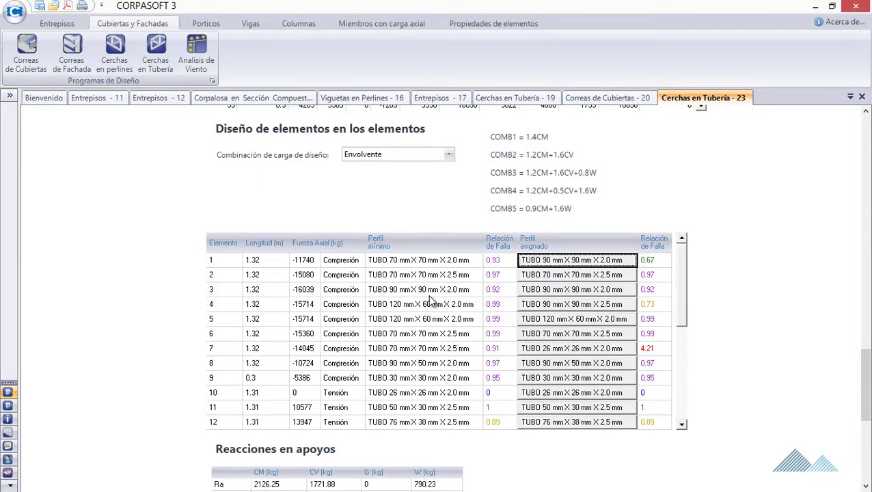
pyautogui.click(575, 264)
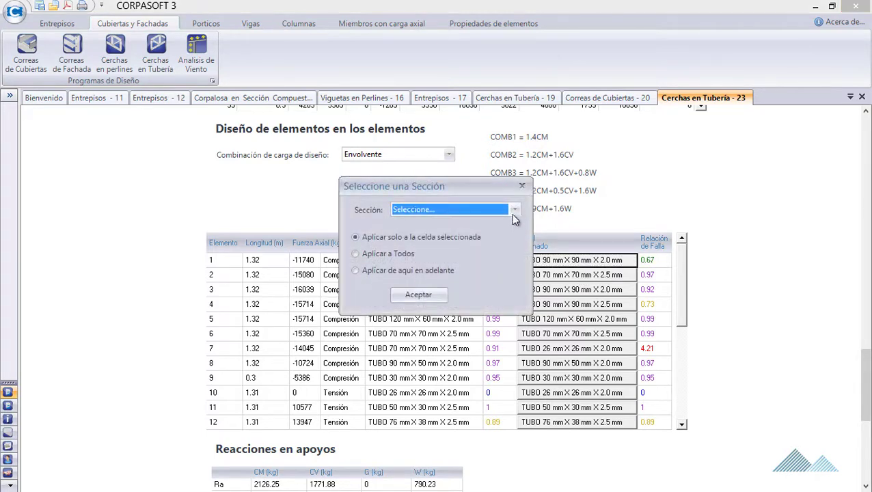
pyautogui.click(514, 210)
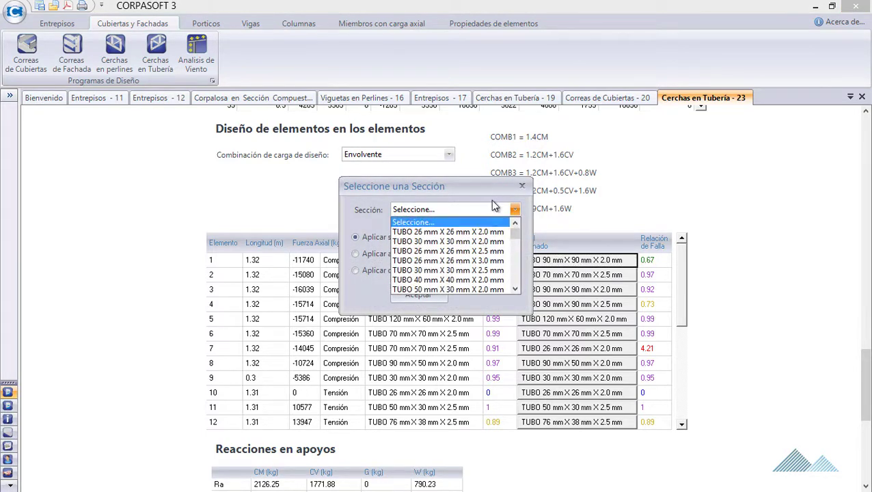
pyautogui.moveTo(515, 236); pyautogui.dragTo(517, 261)
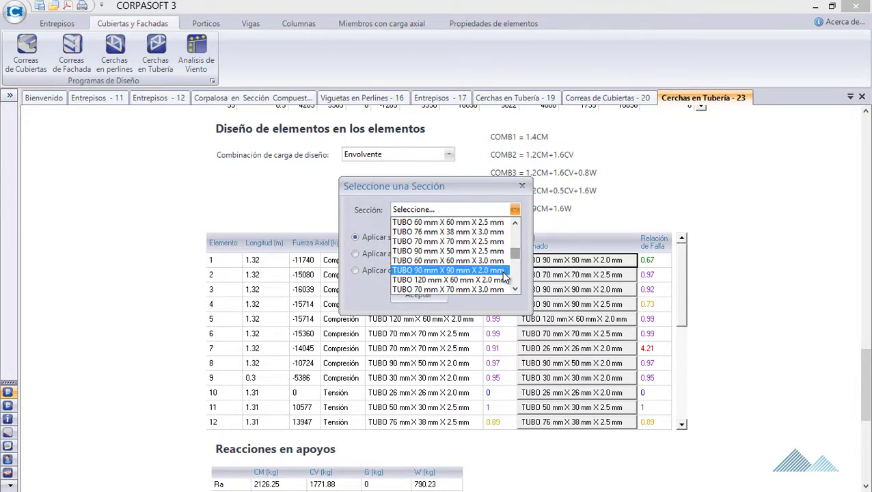
pyautogui.click(504, 271)
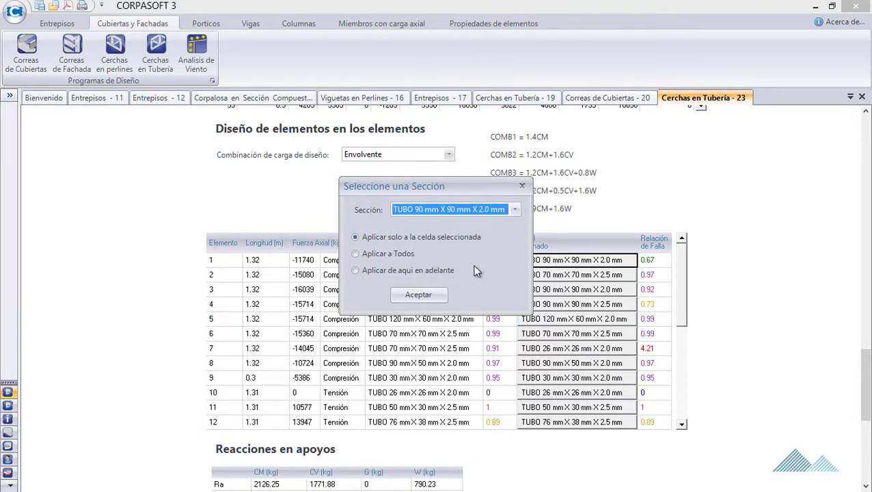
pyautogui.click(424, 294)
# Step: Bring up element 2's section chooser with the tube section list showing
pyautogui.click(585, 274)
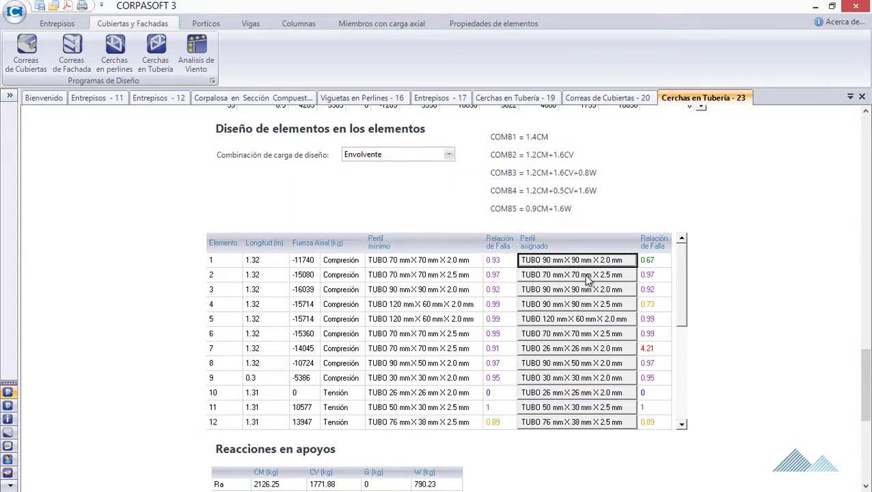
pyautogui.click(512, 212)
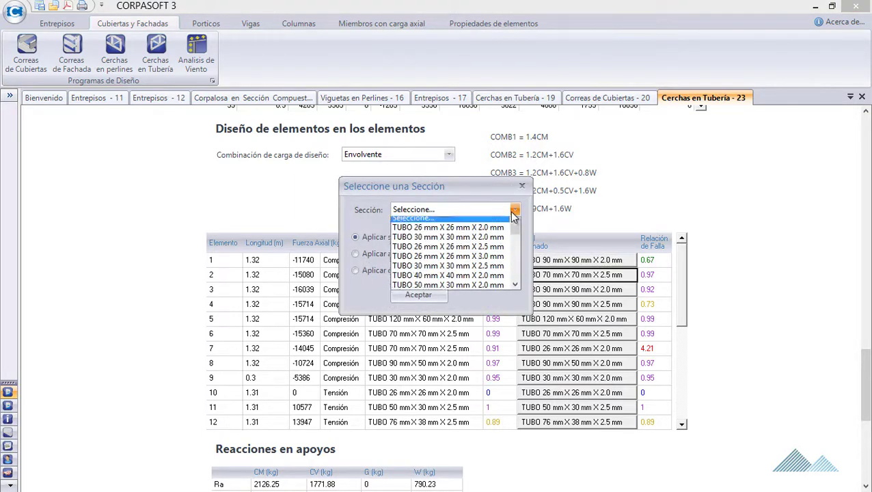
pyautogui.click(515, 290)
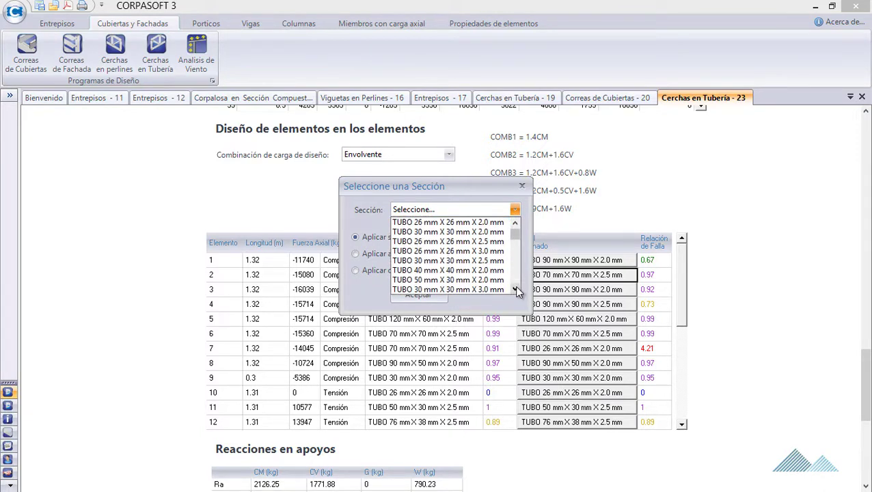
pyautogui.moveTo(516, 290); pyautogui.dragTo(516, 290)
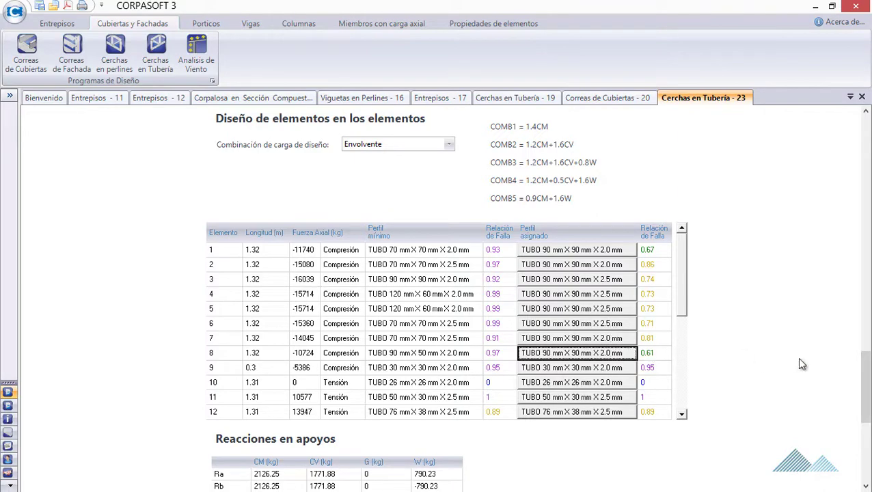
pyautogui.moveTo(867, 366); pyautogui.dragTo(867, 266)
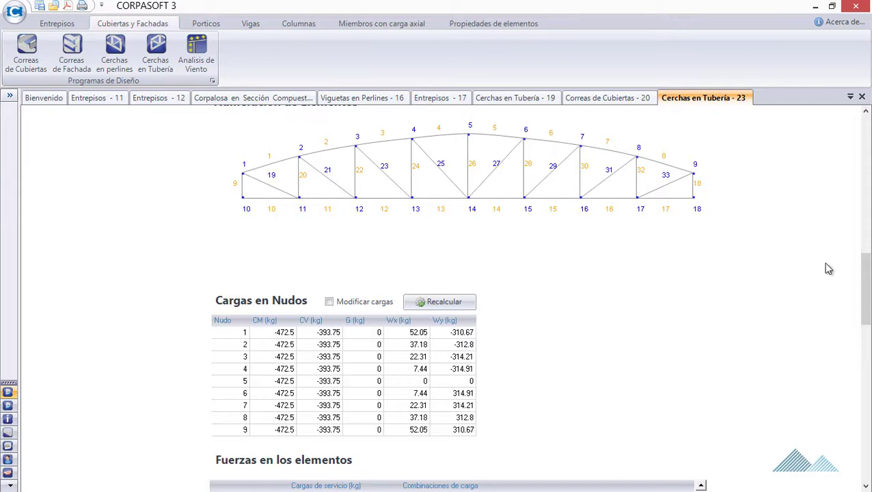
pyautogui.moveTo(866, 273); pyautogui.dragTo(868, 372)
pyautogui.moveTo(686, 279)
pyautogui.mouseDown()
pyautogui.moveTo(685, 314)
pyautogui.moveTo(684, 301)
pyautogui.mouseUp()
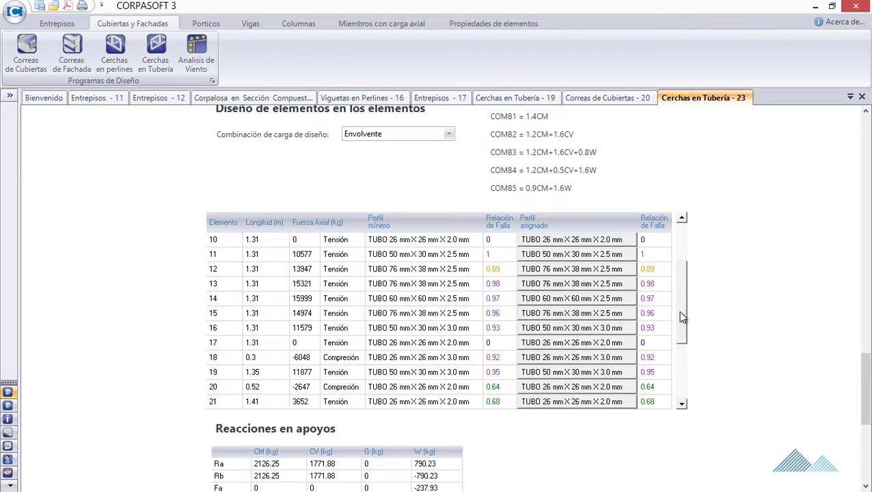
pyautogui.moveTo(680, 317); pyautogui.dragTo(683, 296)
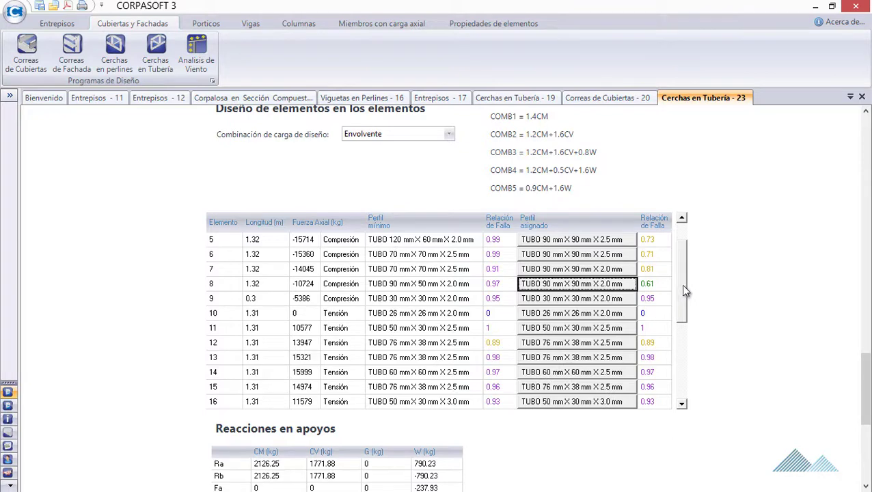
pyautogui.moveTo(685, 294); pyautogui.dragTo(681, 295)
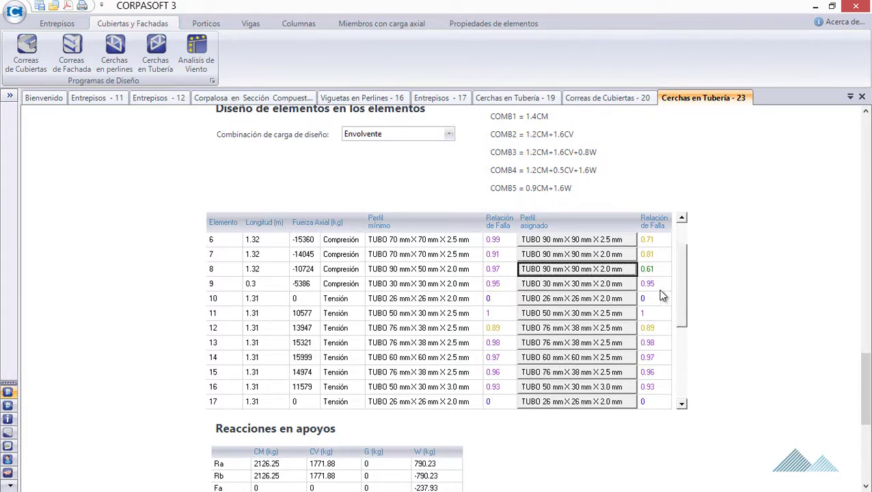
pyautogui.moveTo(865, 373); pyautogui.dragTo(866, 263)
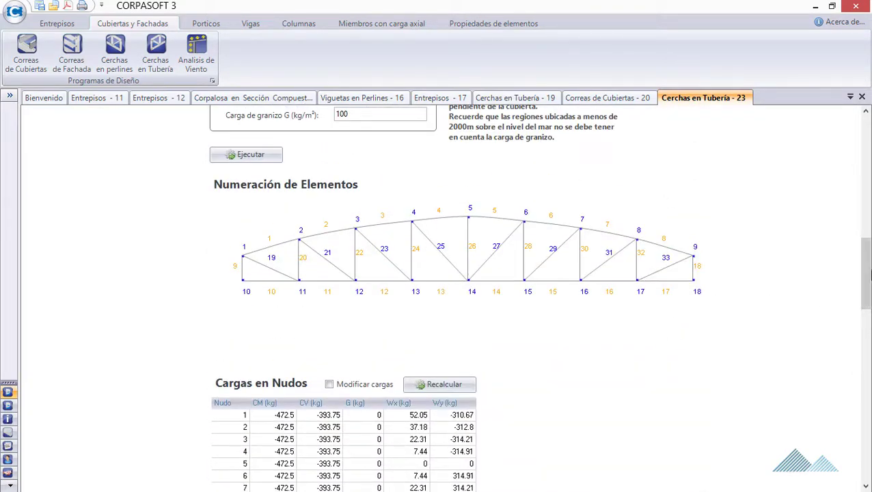
pyautogui.moveTo(865, 273); pyautogui.dragTo(865, 377)
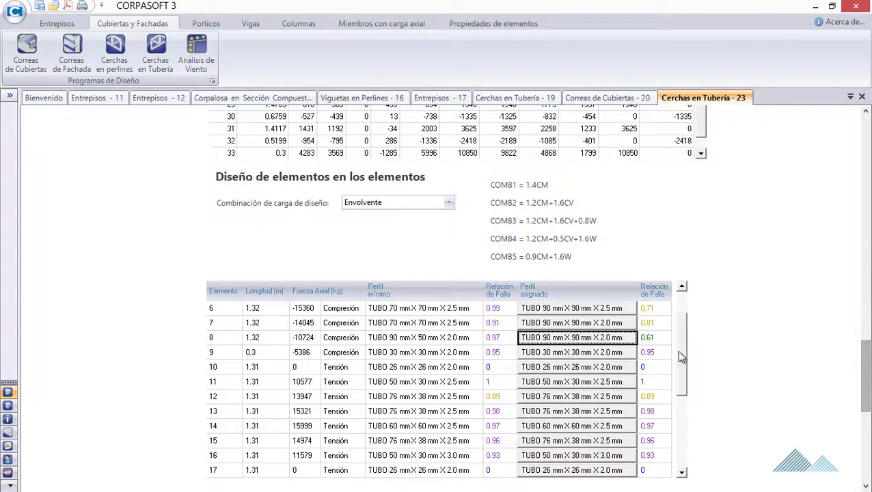
pyautogui.moveTo(678, 350); pyautogui.dragTo(681, 372)
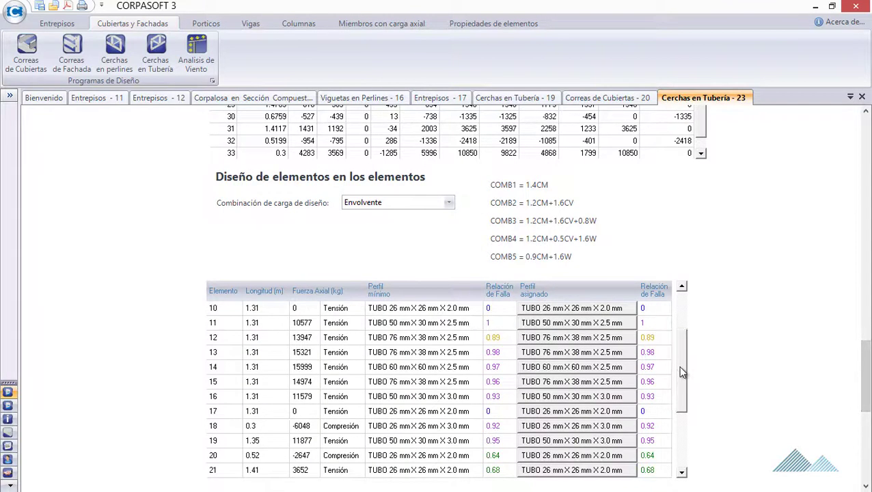
pyautogui.click(594, 307)
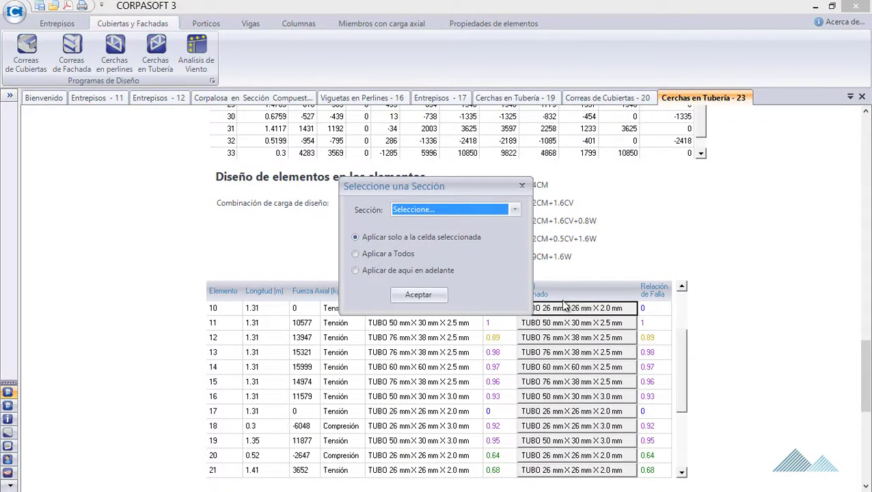
pyautogui.click(434, 294)
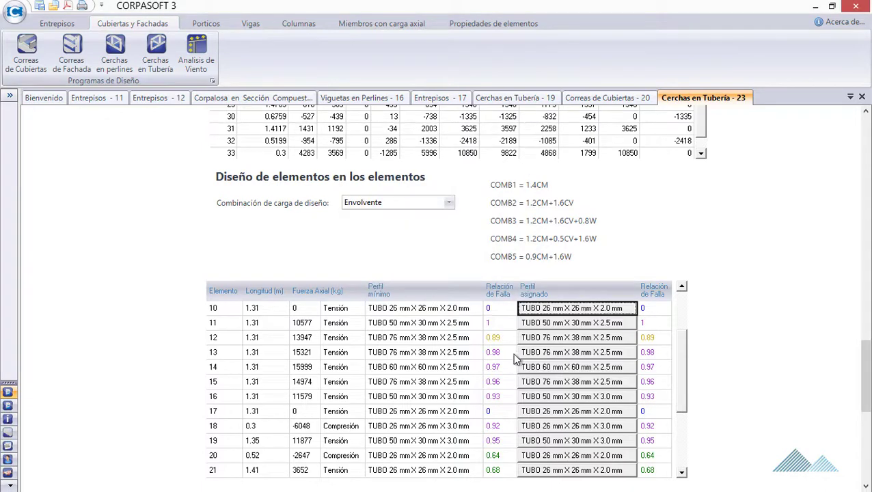
# Step: Give element 13 TUBO 90 mm X 90 mm X 2.0 mm, dropping its ratio from 0.98 to 0.75
pyautogui.click(536, 356)
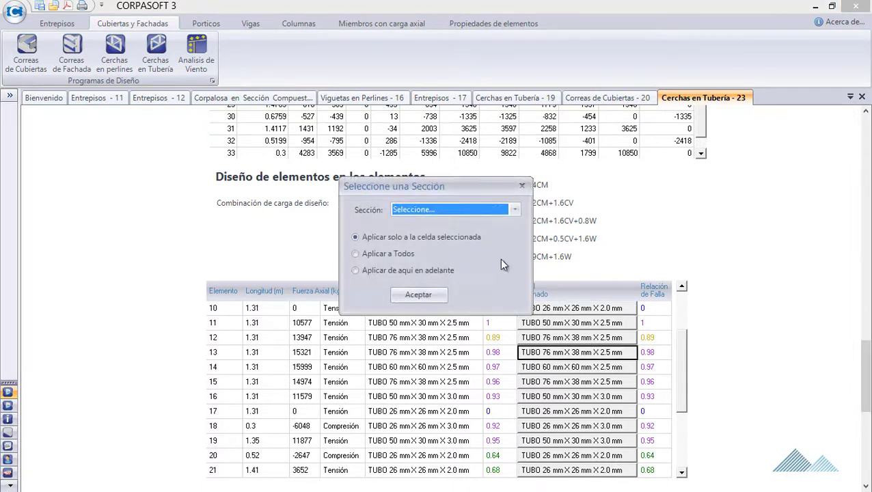
pyautogui.click(514, 209)
pyautogui.click(515, 288)
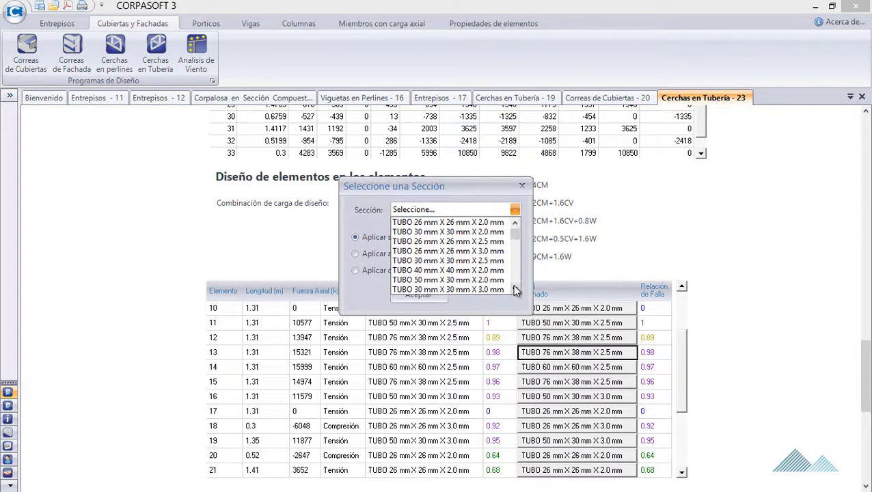
pyautogui.click(515, 288)
pyautogui.click(515, 288)
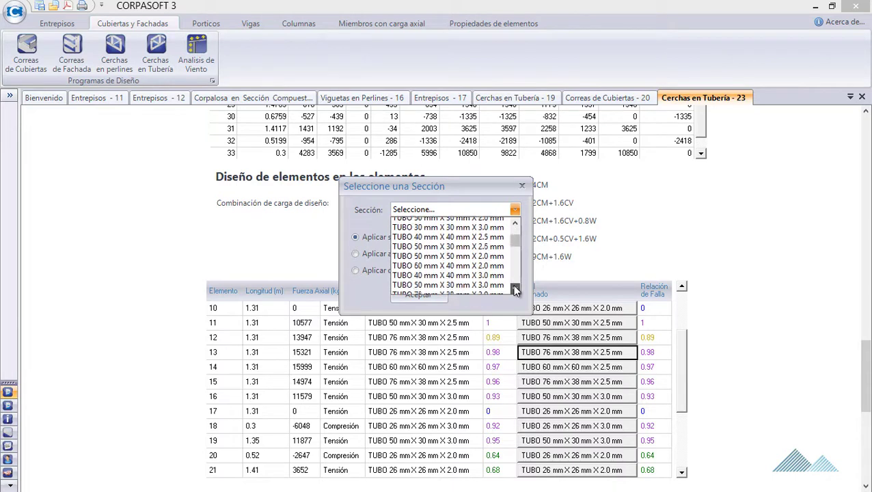
pyautogui.click(515, 289)
pyautogui.click(515, 289)
pyautogui.click(515, 288)
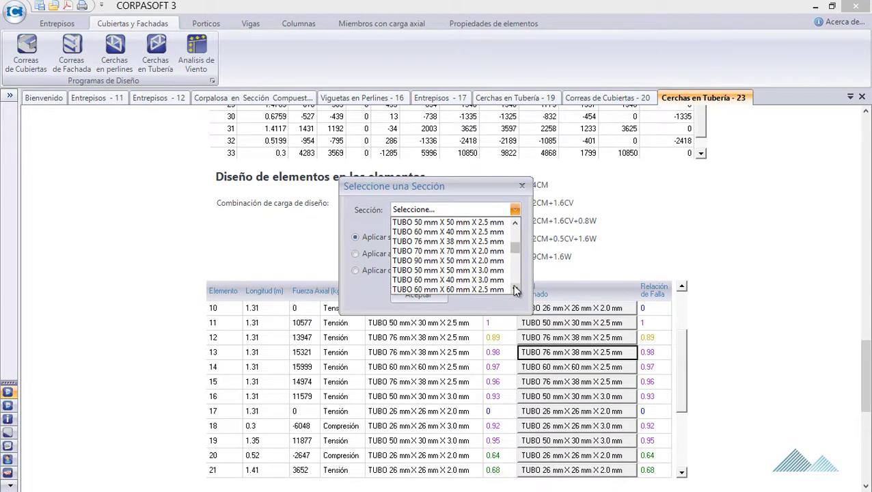
pyautogui.click(515, 289)
pyautogui.click(515, 289)
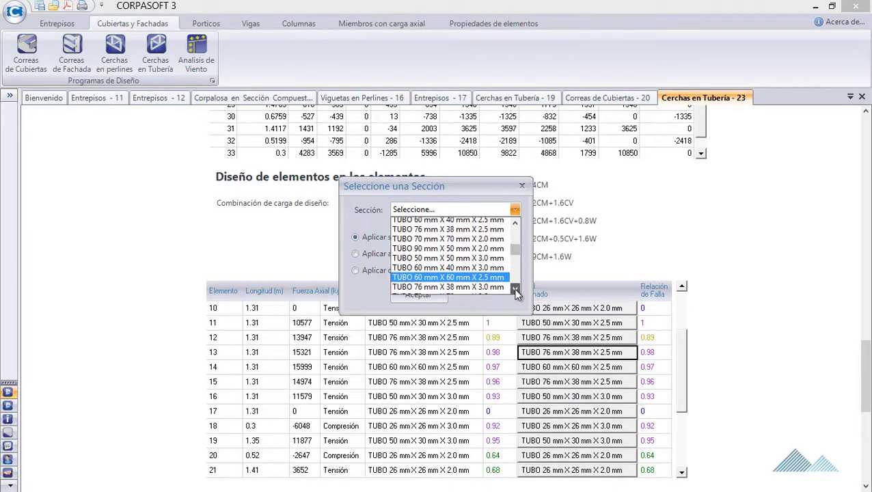
pyautogui.click(515, 289)
pyautogui.click(515, 289)
pyautogui.click(515, 289)
pyautogui.click(515, 289)
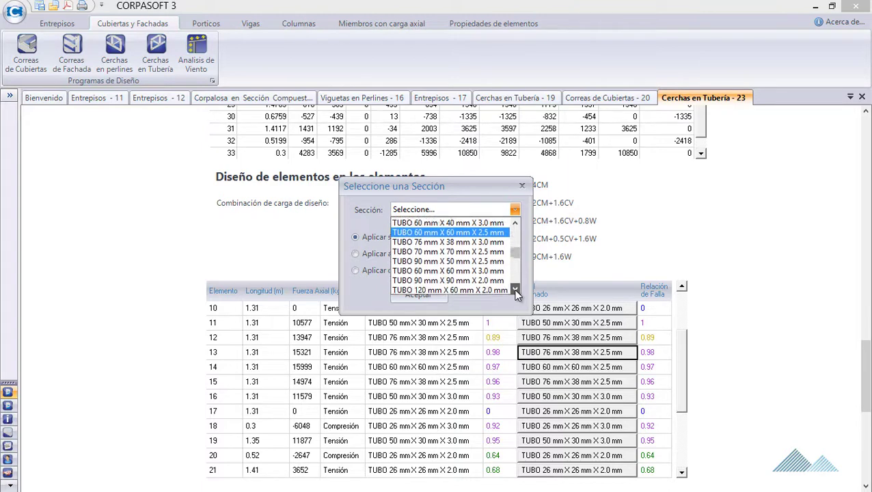
pyautogui.click(515, 289)
pyautogui.click(490, 271)
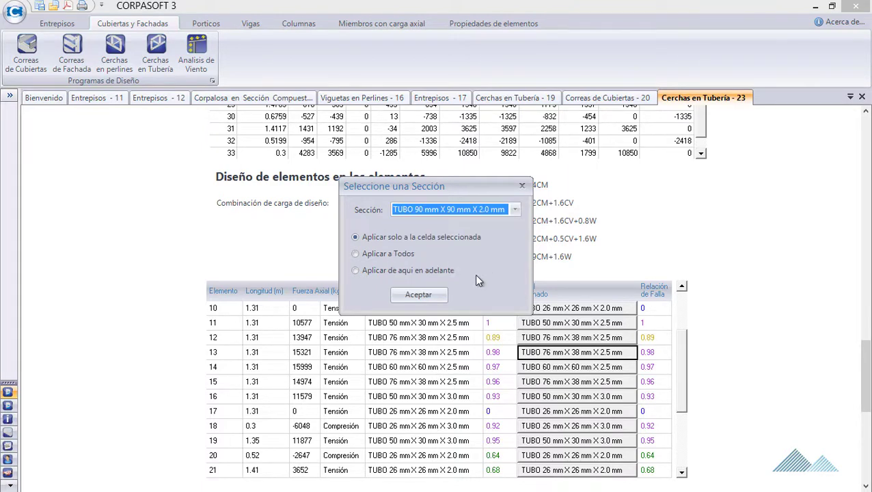
pyautogui.click(427, 294)
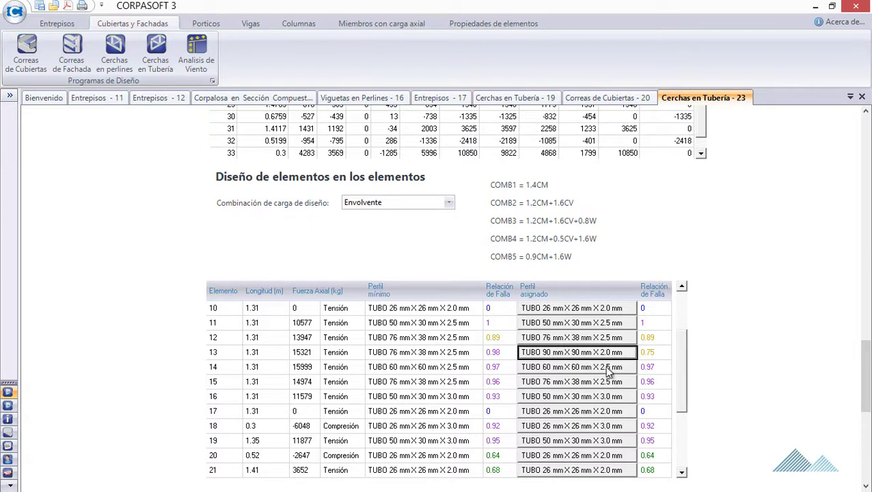
# Step: Assign TUBO 90 mm X 90 mm X 2.0 mm to element 15, cutting its ratio from 0.96 to 0.73
pyautogui.click(569, 384)
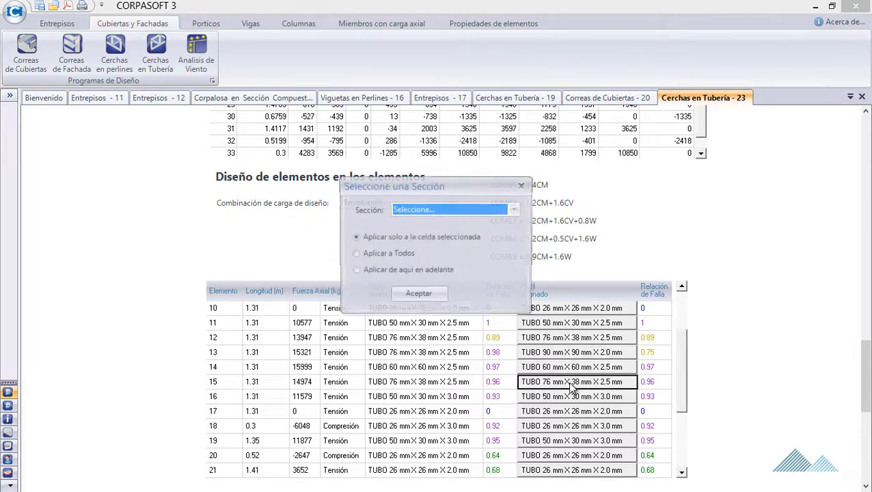
pyautogui.click(514, 209)
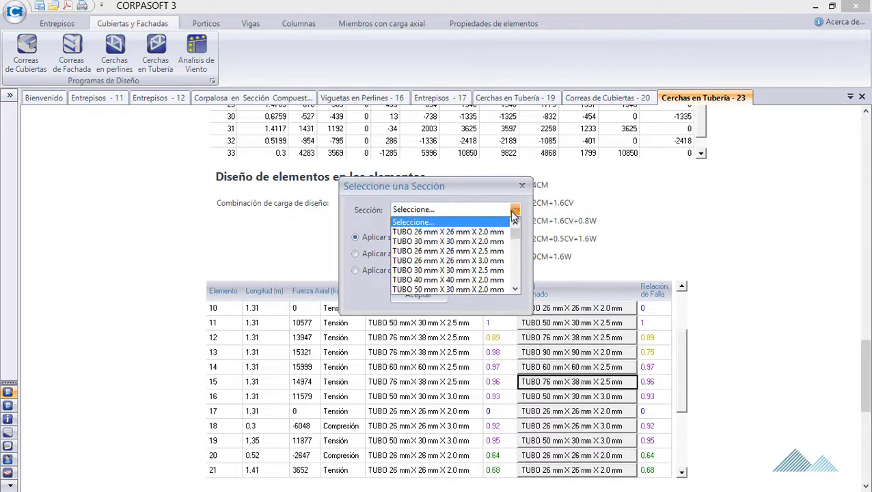
pyautogui.click(515, 289)
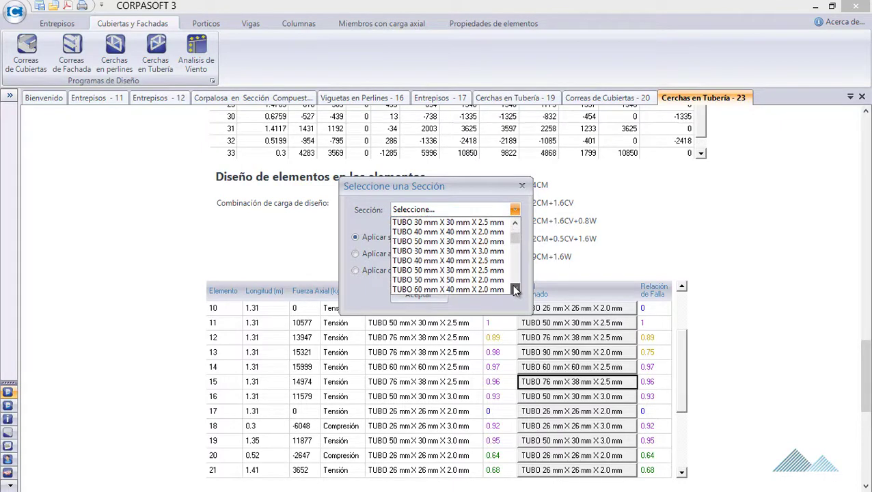
pyautogui.click(516, 289)
pyautogui.click(515, 289)
pyautogui.click(515, 289)
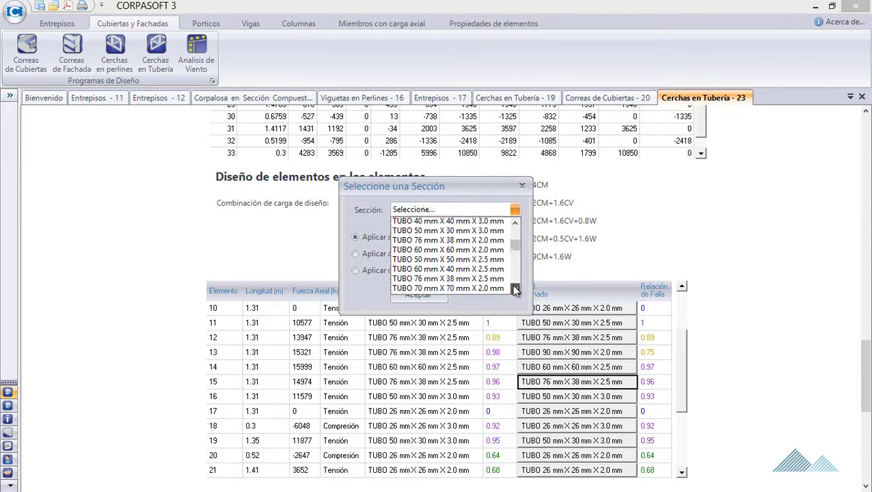
pyautogui.click(515, 289)
pyautogui.click(515, 289)
pyautogui.click(515, 289)
pyautogui.click(515, 289)
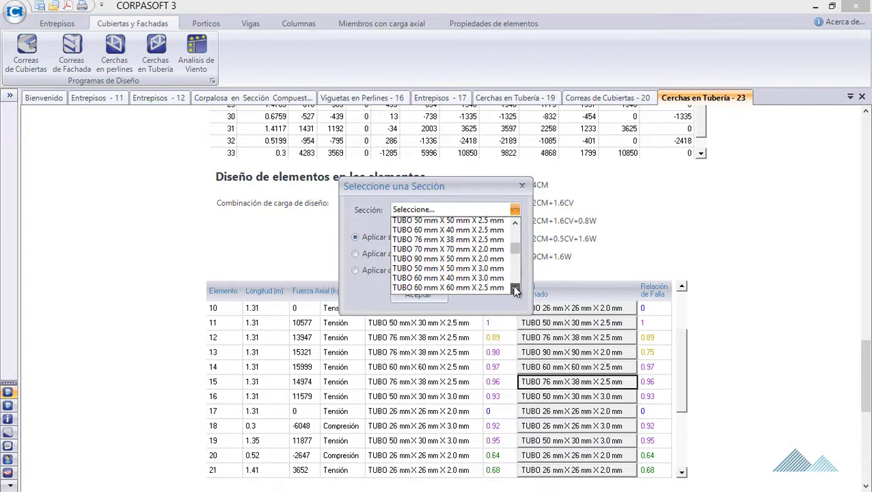
pyautogui.click(516, 289)
pyautogui.click(515, 289)
pyautogui.click(497, 286)
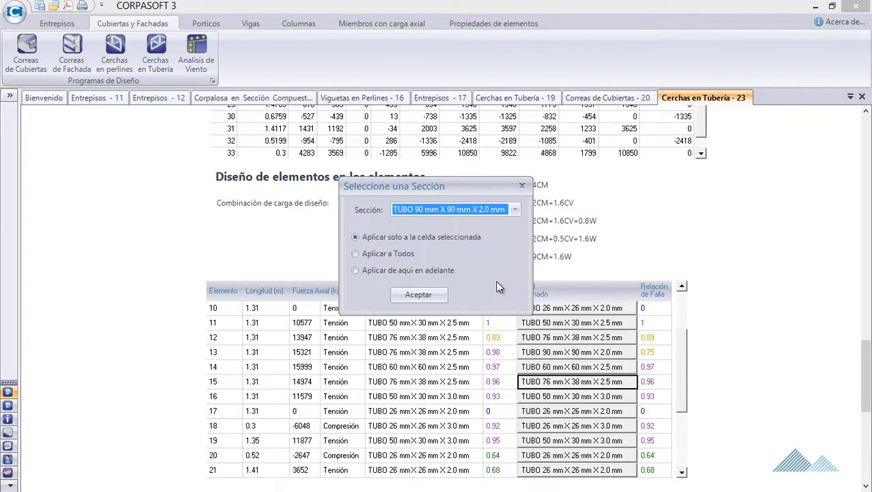
pyautogui.click(432, 294)
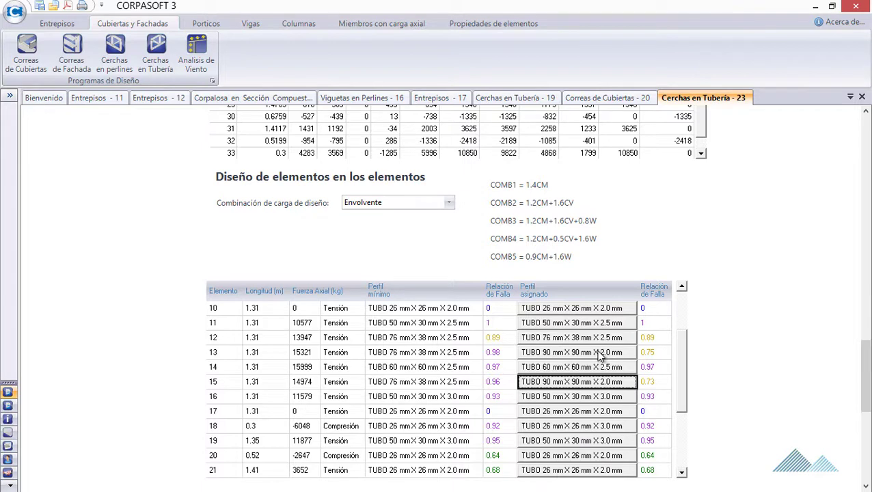
# Step: Give element 14 the TUBO 90 mm X 90 mm X 2.0 mm section, failure ratio 0.78
pyautogui.click(590, 369)
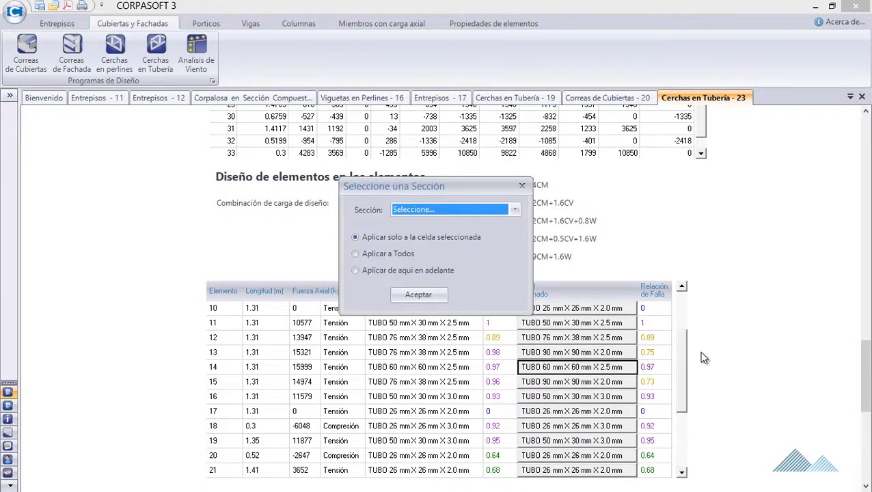
pyautogui.click(513, 209)
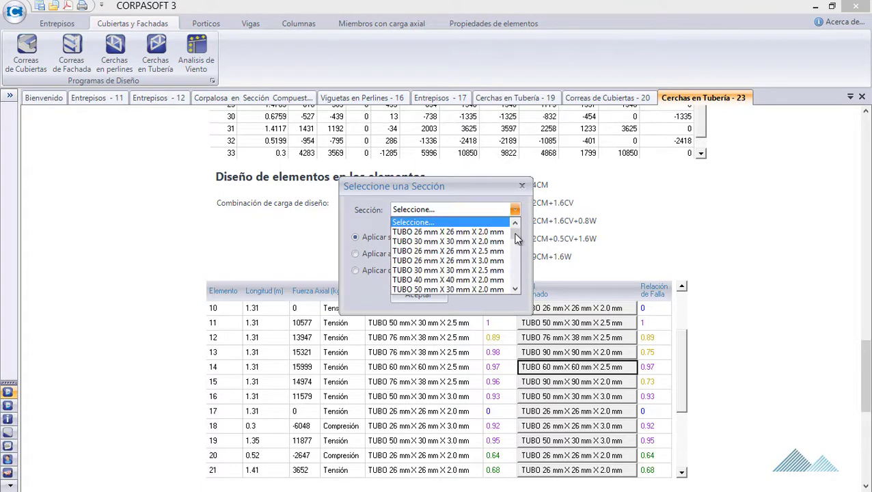
pyautogui.moveTo(516, 237); pyautogui.dragTo(515, 264)
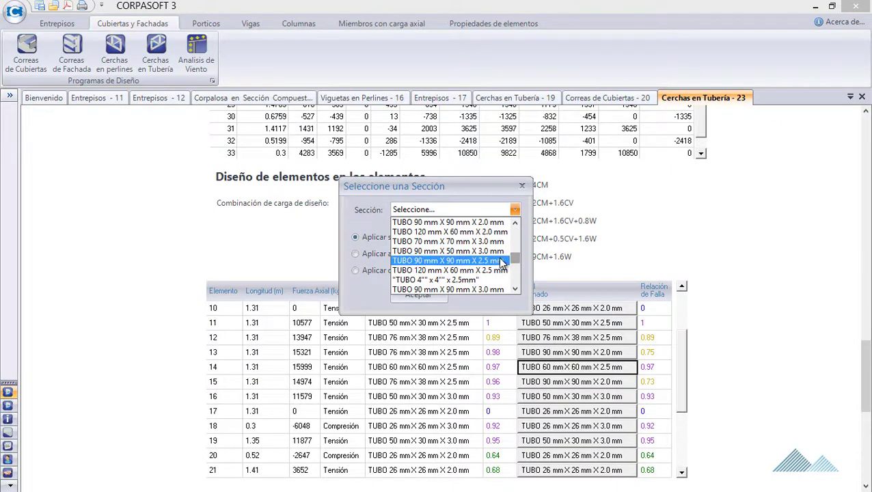
pyautogui.click(491, 222)
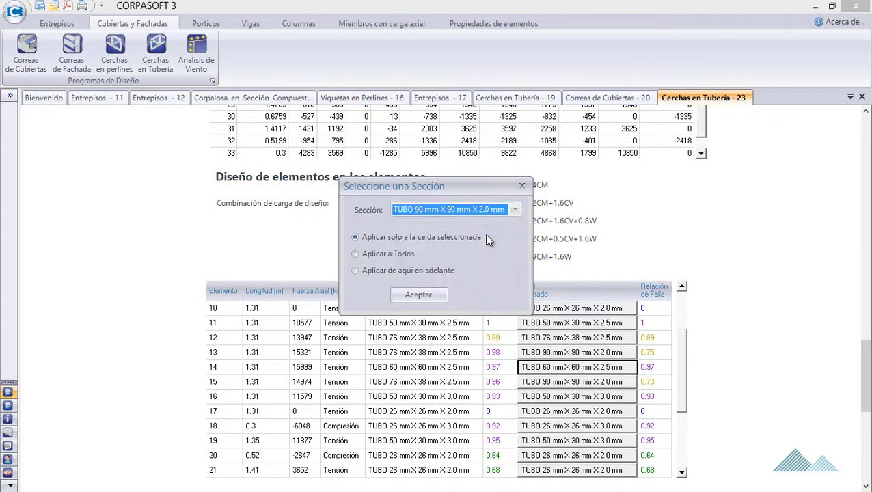
pyautogui.click(418, 295)
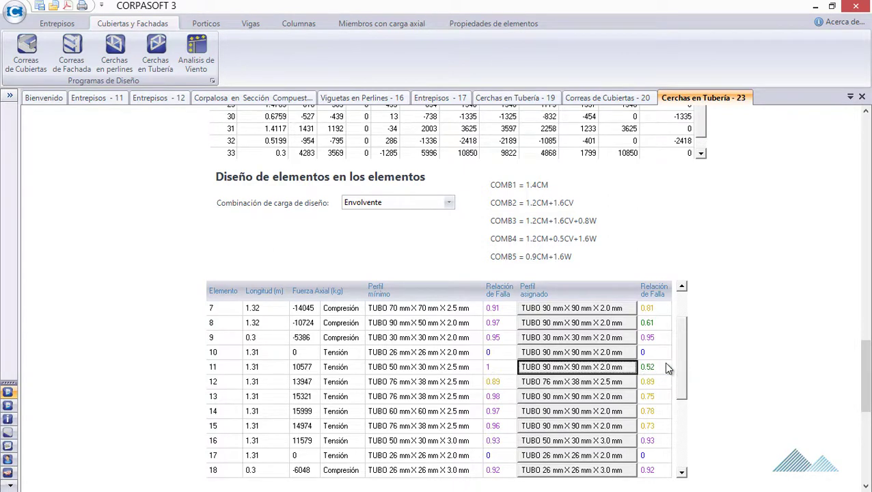
# Step: Assign section TUBO 90 mm X 90 mm X 2.0 mm to element 12, bringing its failure ratio to 0.68
pyautogui.click(598, 381)
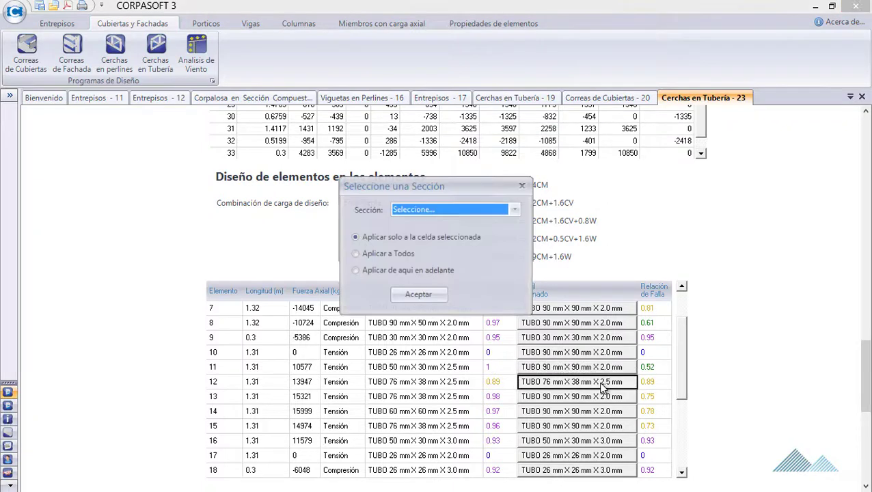
pyautogui.click(515, 210)
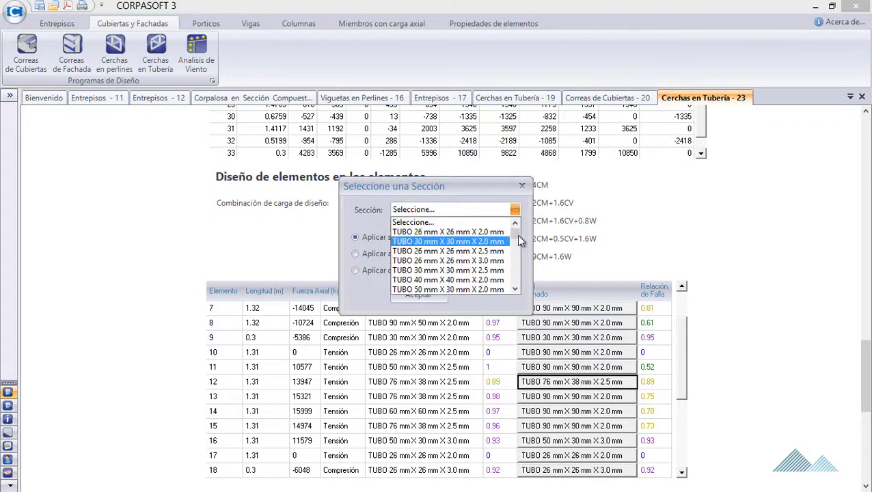
pyautogui.click(517, 247)
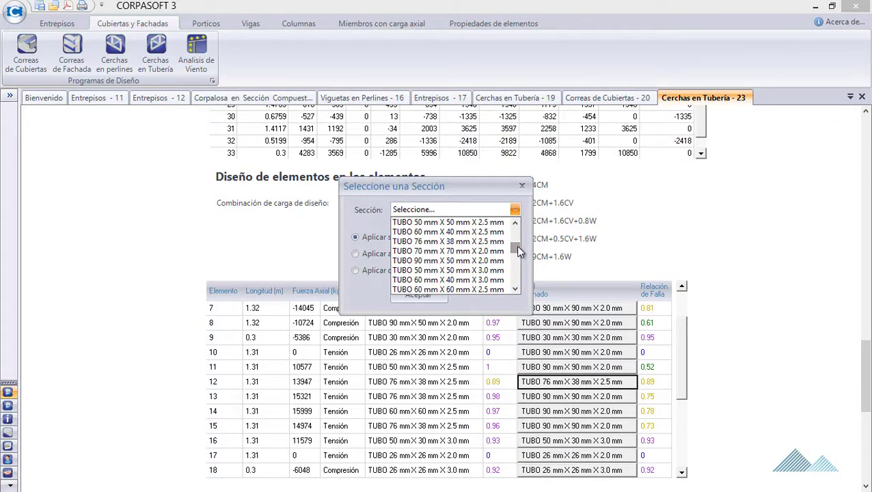
pyautogui.moveTo(515, 245); pyautogui.dragTo(516, 249)
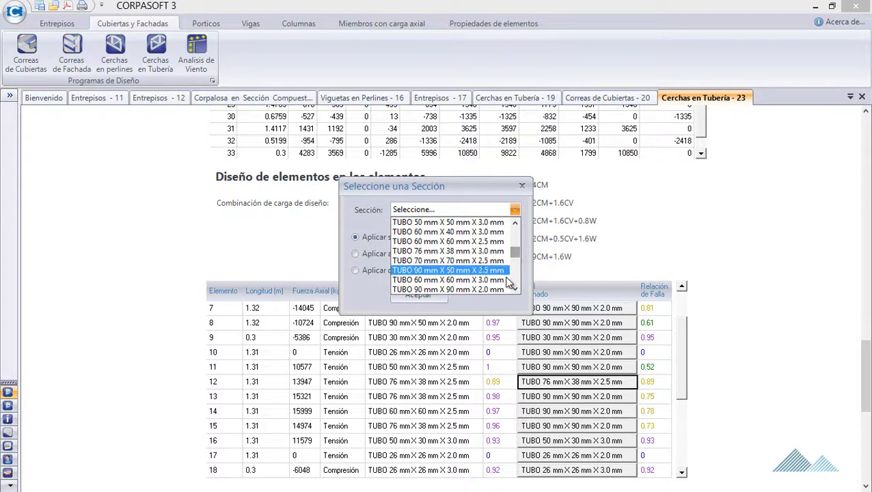
pyautogui.click(492, 289)
pyautogui.click(431, 297)
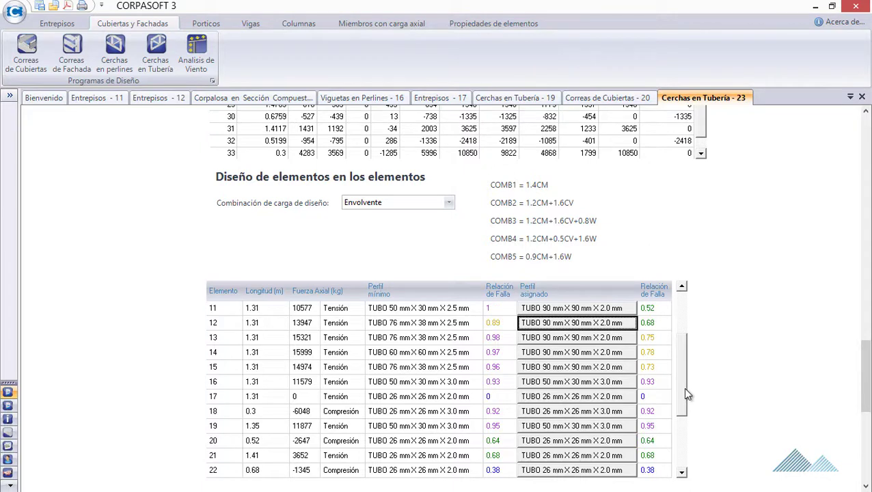
# Step: Assign section TUBO 90 mm X 90 mm X 2.0 mm to element 16, cutting its failure ratio to 0.57
pyautogui.click(614, 384)
pyautogui.click(516, 210)
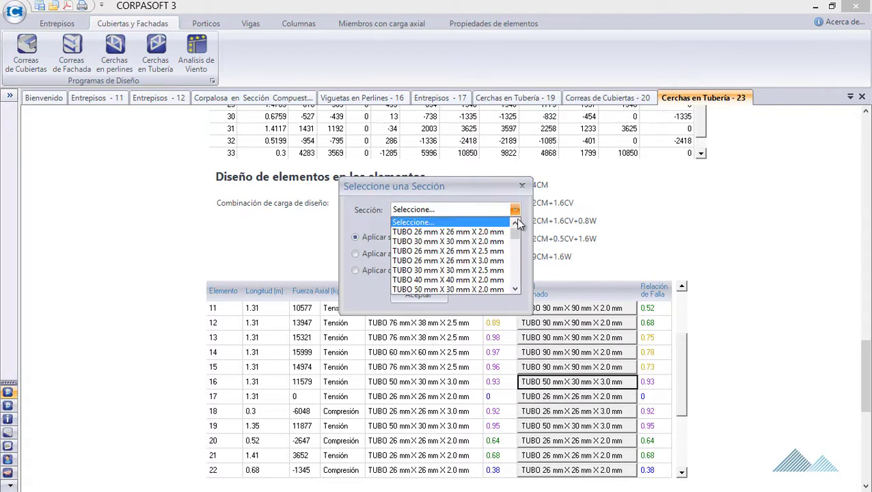
pyautogui.moveTo(517, 243); pyautogui.dragTo(515, 255)
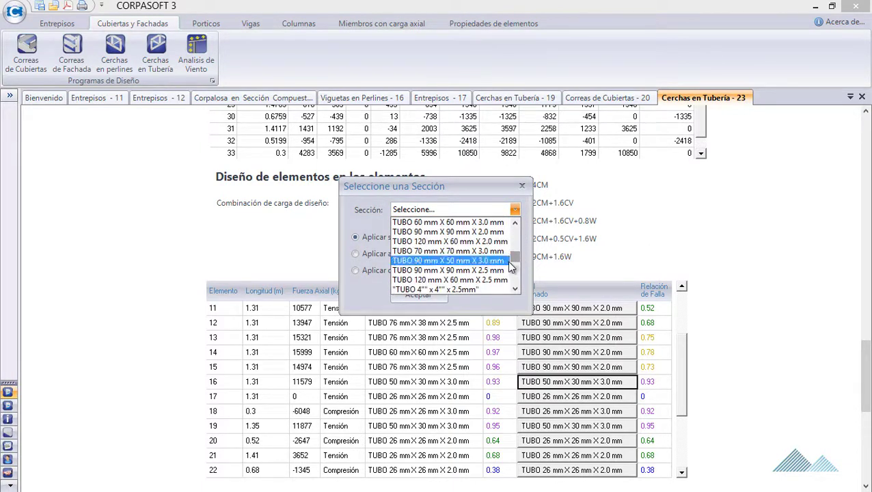
pyautogui.click(502, 231)
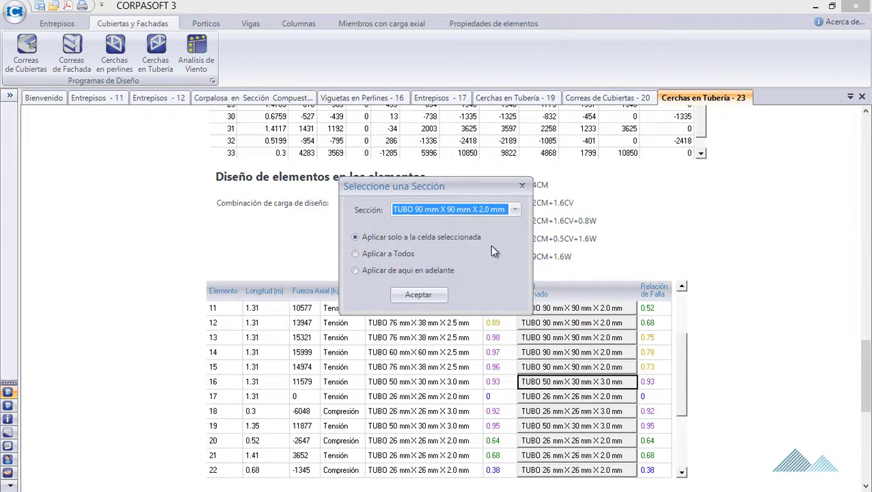
pyautogui.click(430, 298)
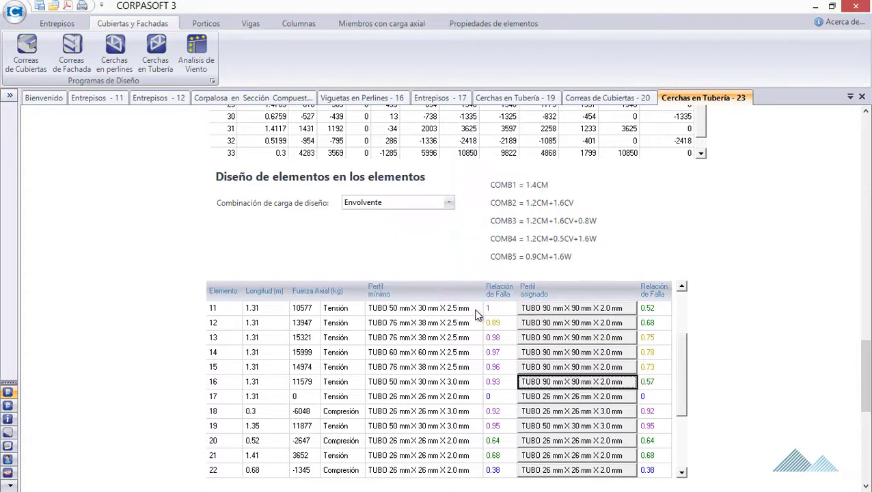
# Step: Assign the same TUBO 90 mm X 90 mm X 2.0 mm section to element 17
pyautogui.click(599, 399)
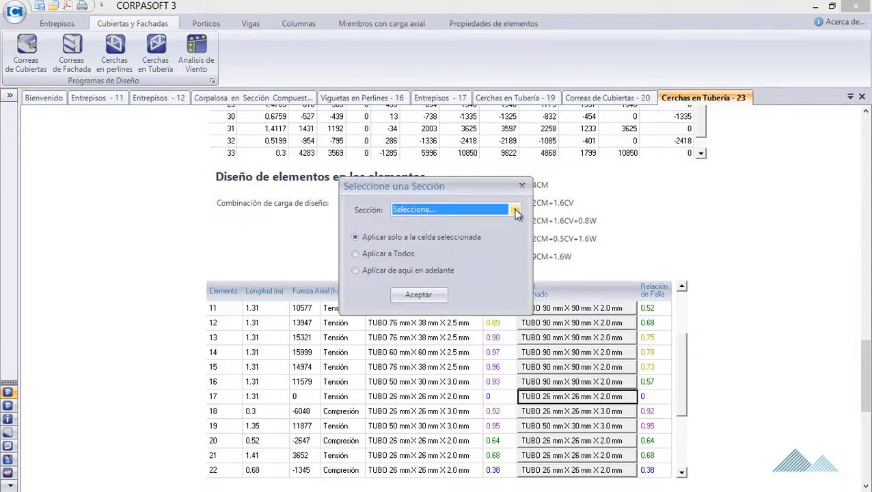
pyautogui.click(516, 214)
pyautogui.moveTo(516, 240); pyautogui.dragTo(515, 268)
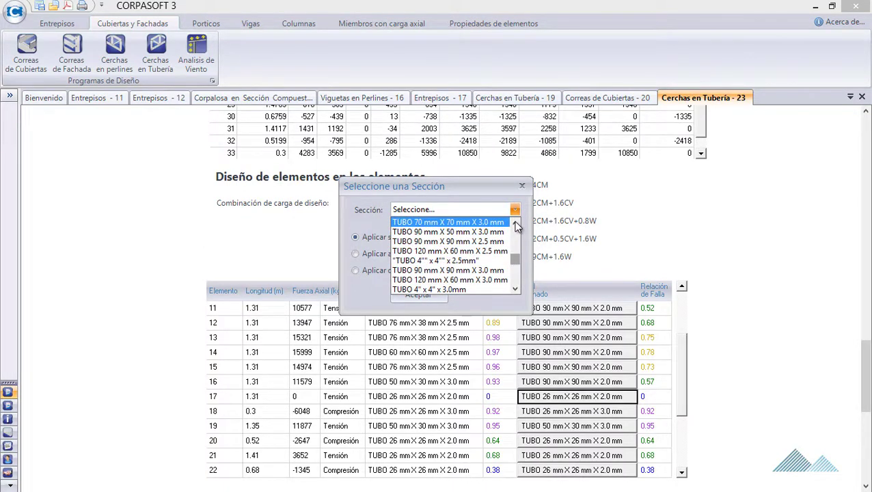
pyautogui.click(515, 223)
pyautogui.click(514, 223)
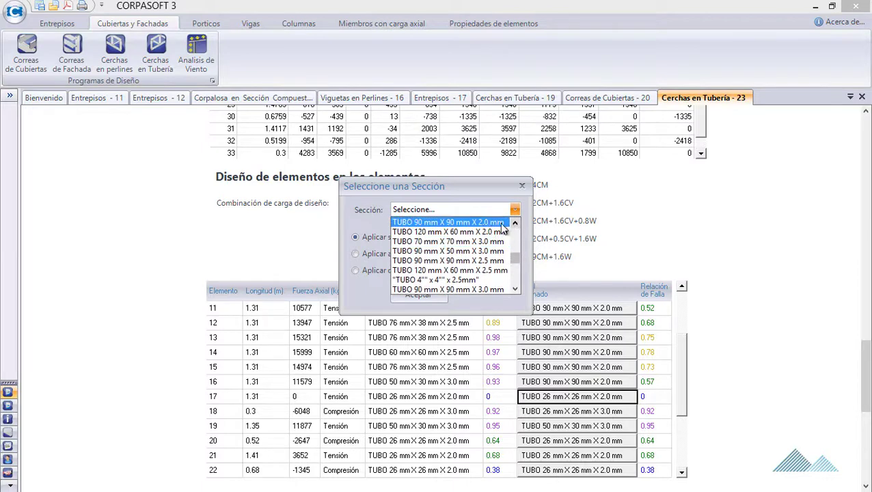
pyautogui.click(501, 224)
pyautogui.click(424, 297)
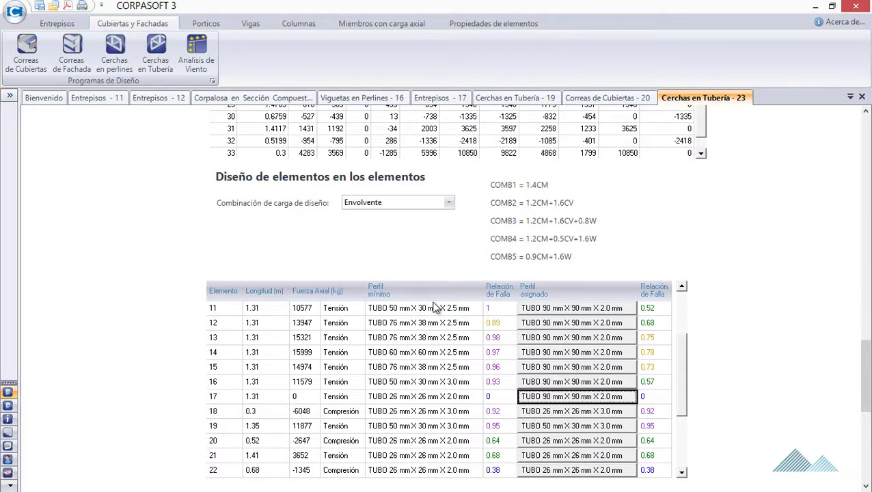
pyautogui.scroll(15, 437, 308)
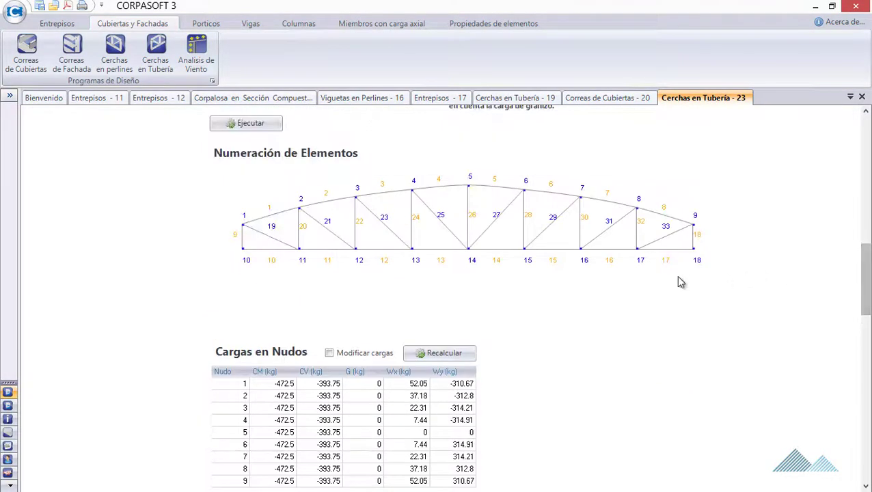